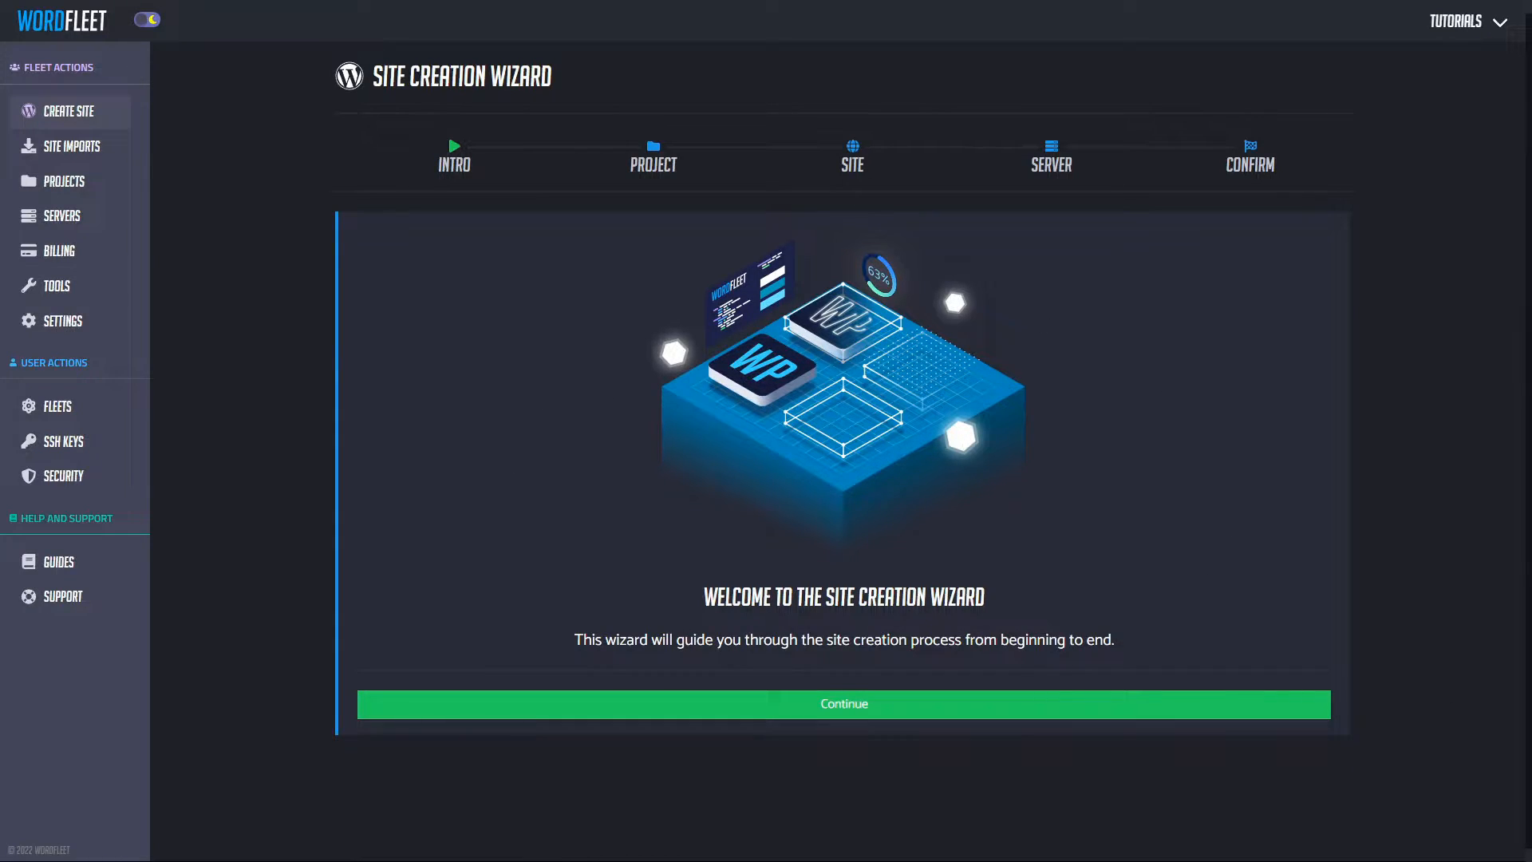
Step: Name the project 'WordFleet Tutorials' and add the domain wordfleet-tutorials.com
{"action": "left_click", "coordinate": [853, 709]}
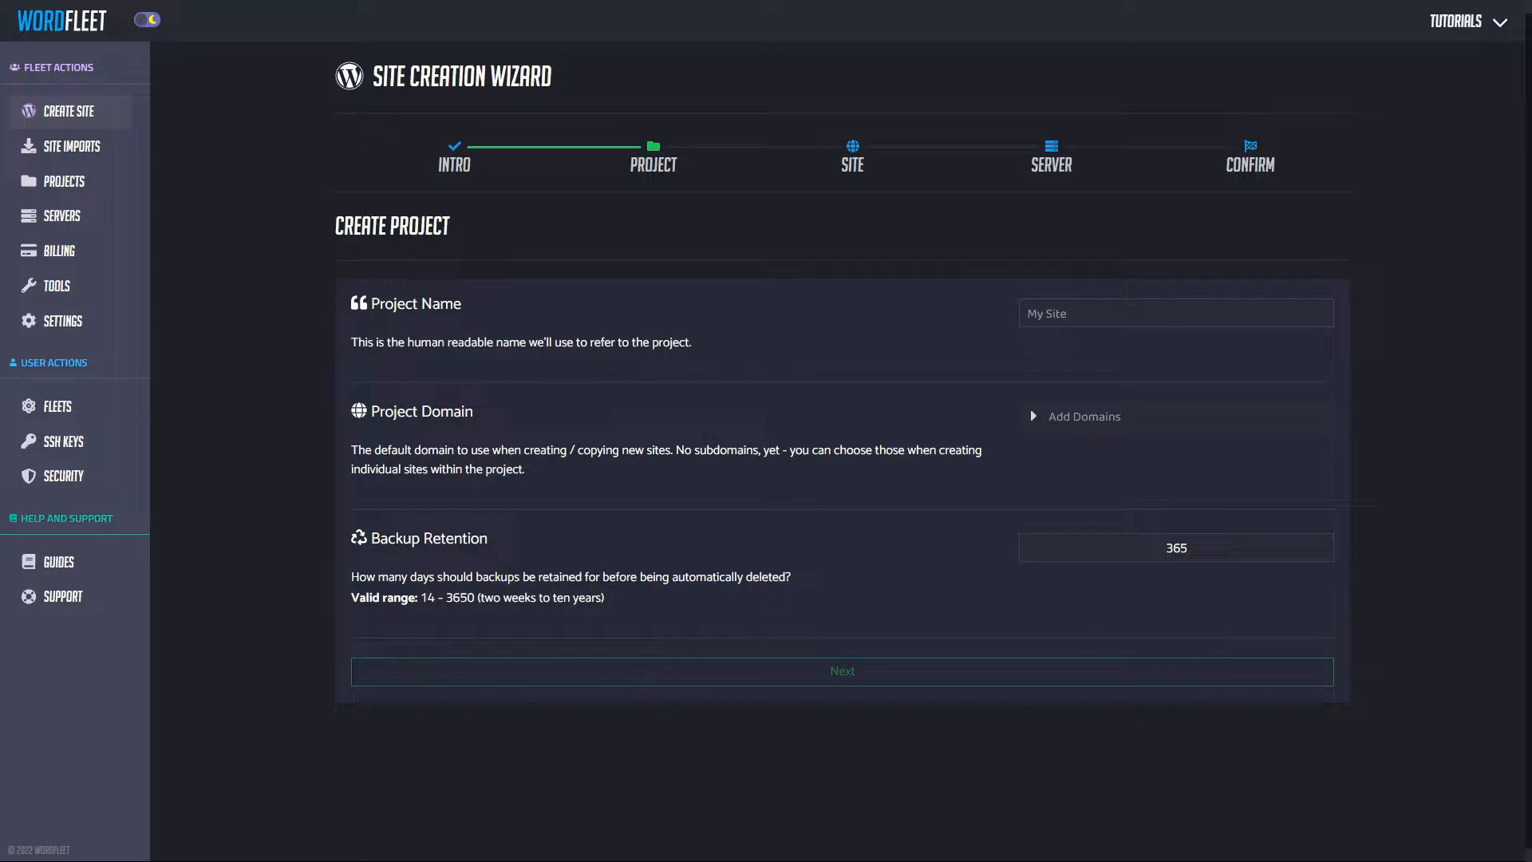
{"action": "left_click", "coordinate": [1118, 313]}
{"action": "type", "text": "WordFleet Tutorials"}
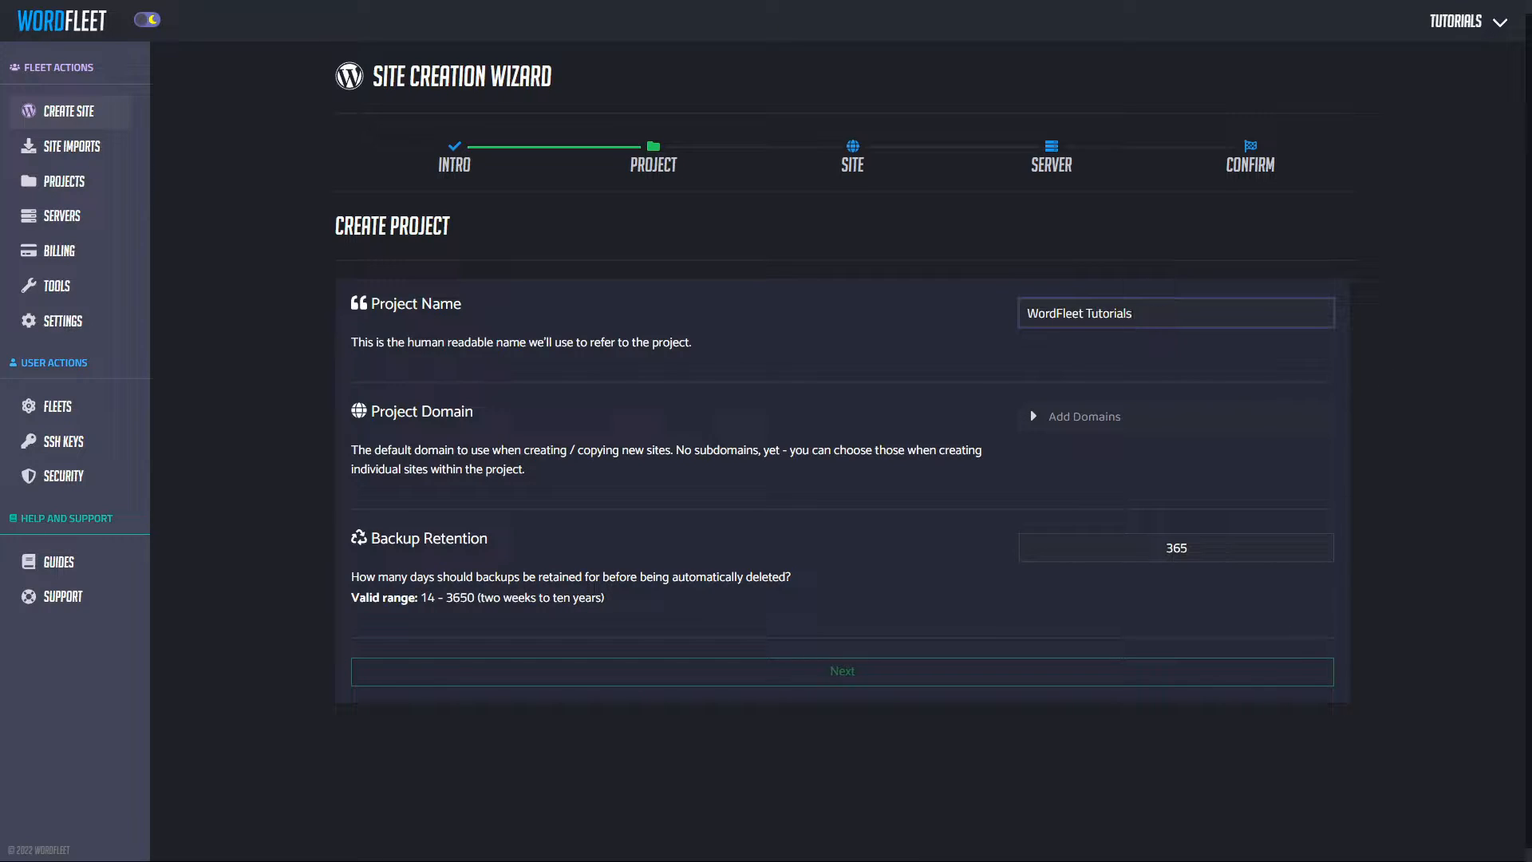
{"action": "key", "text": "Tab"}
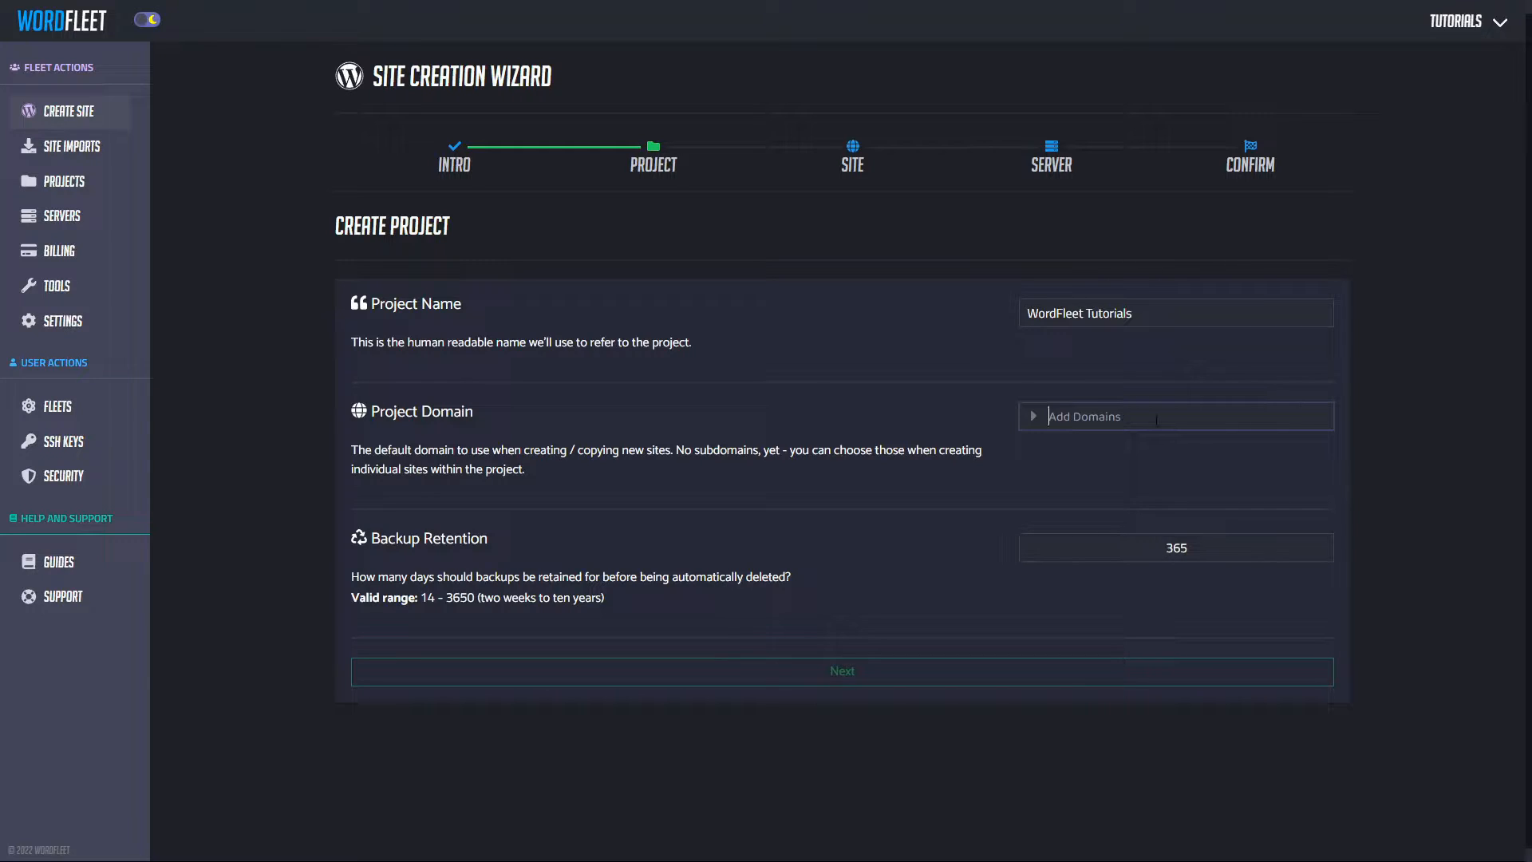
{"action": "type", "text": "wordfleet-tutorials.com"}
{"action": "key", "text": "Return"}
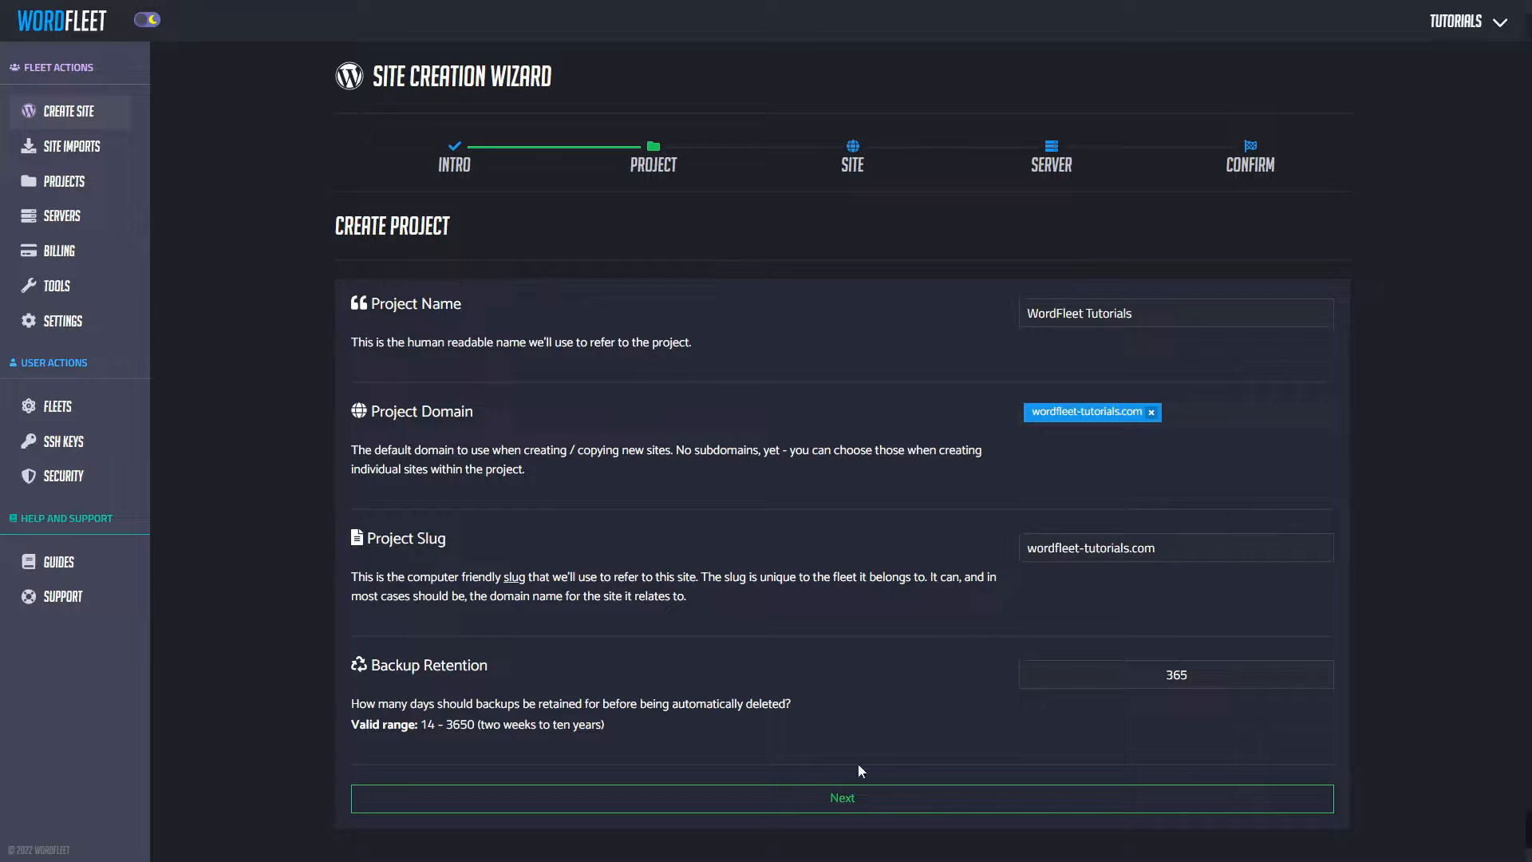
{"action": "left_click", "coordinate": [822, 806]}
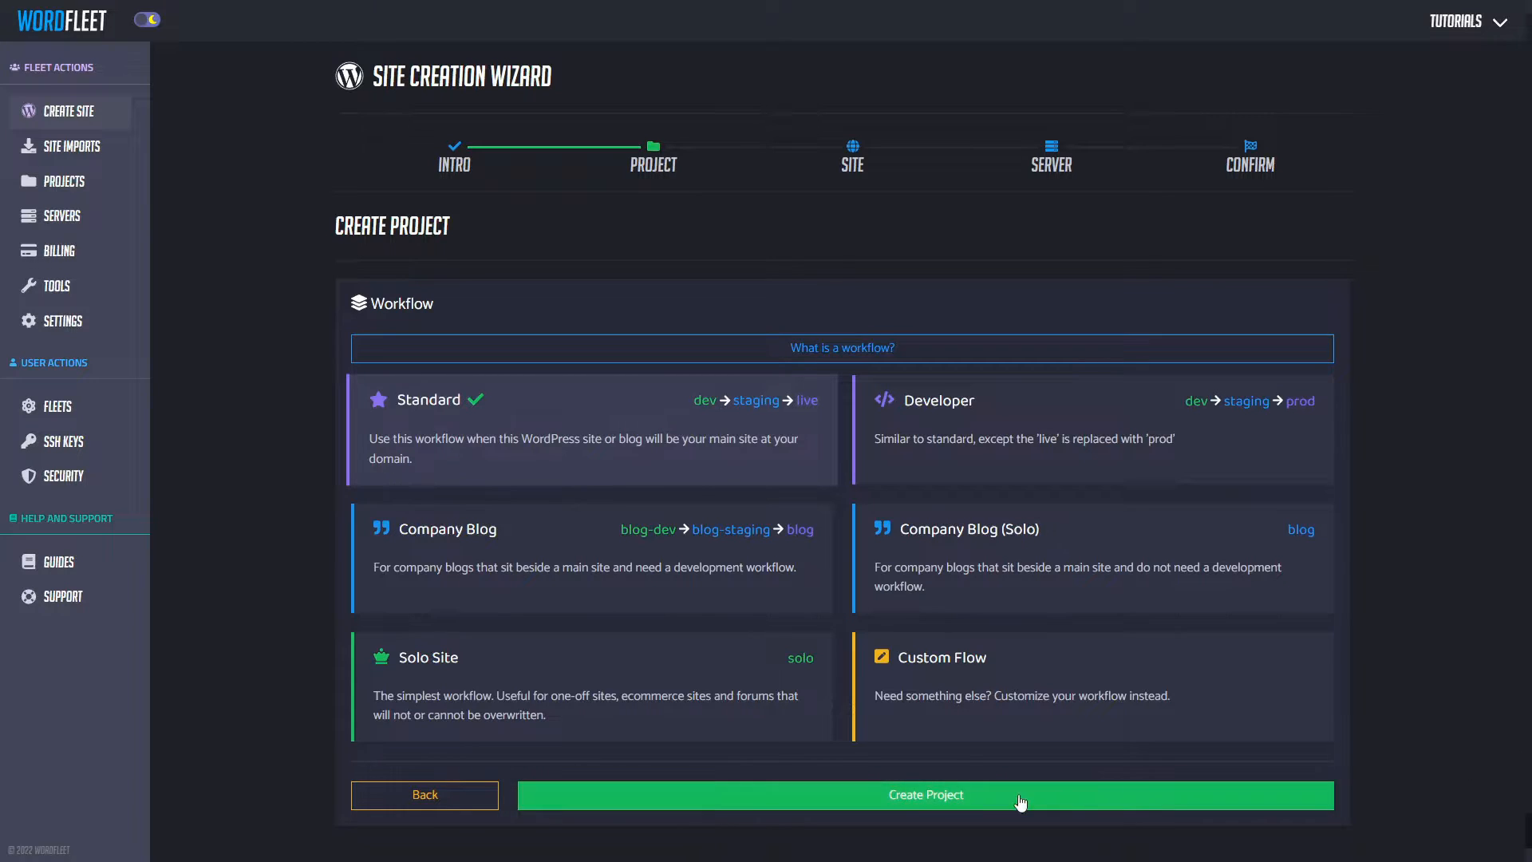
Step: Create the WordFleet Tutorials project with the Standard dev → staging → live workflow
{"action": "left_click", "coordinate": [929, 795]}
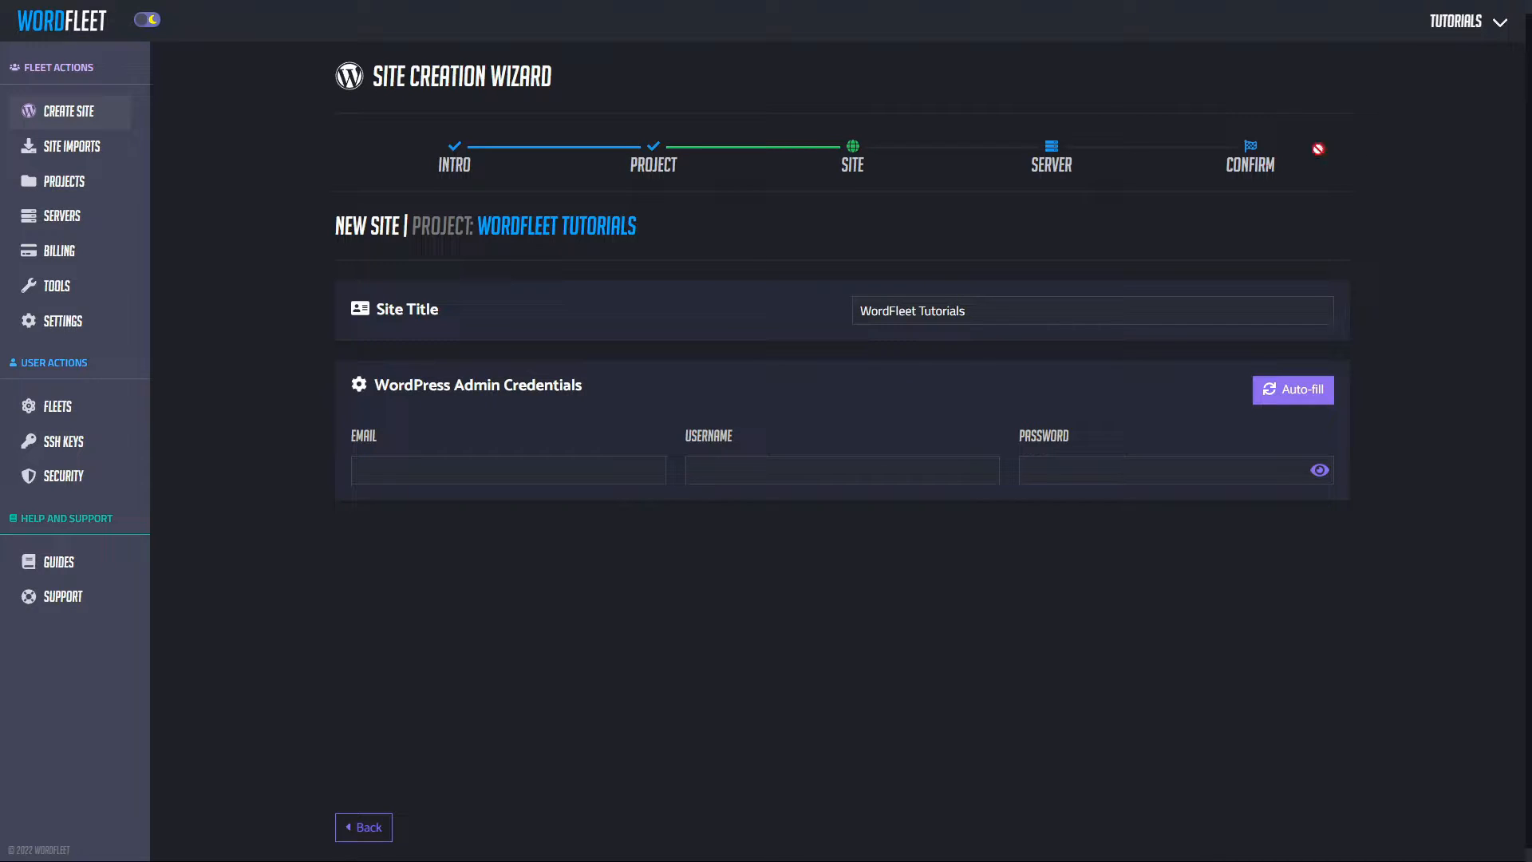
Step: Enter the admin email, reuse it as the username, and type the admin password
{"action": "left_click", "coordinate": [587, 470]}
{"action": "key", "text": "ctrl+v"}
{"action": "left_click", "coordinate": [801, 468]}
{"action": "key", "text": "ctrl+v"}
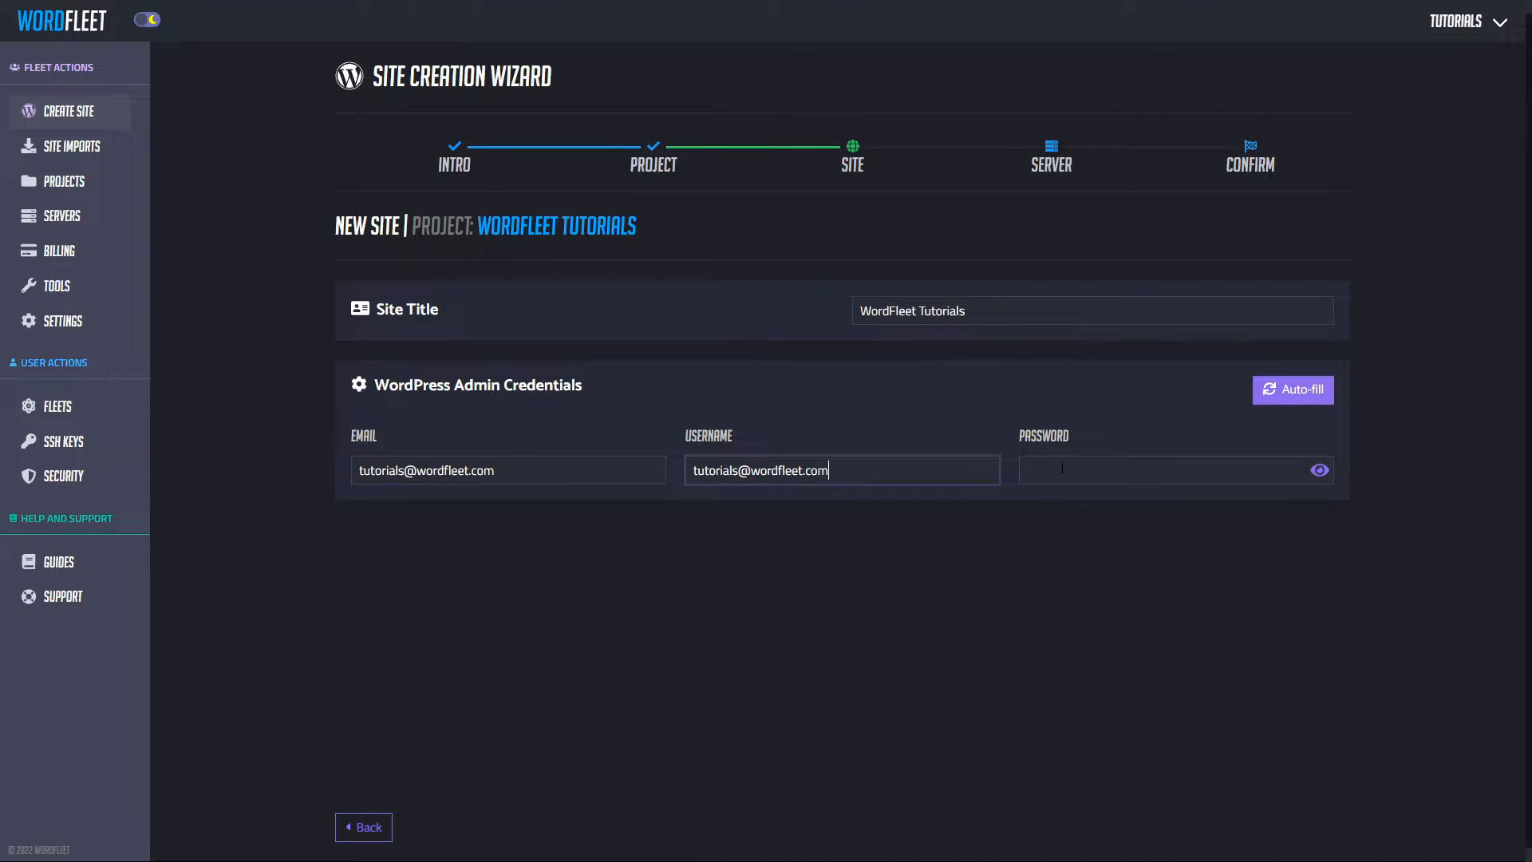
{"action": "left_click", "coordinate": [1063, 469]}
{"action": "type", "text": "passwor"}
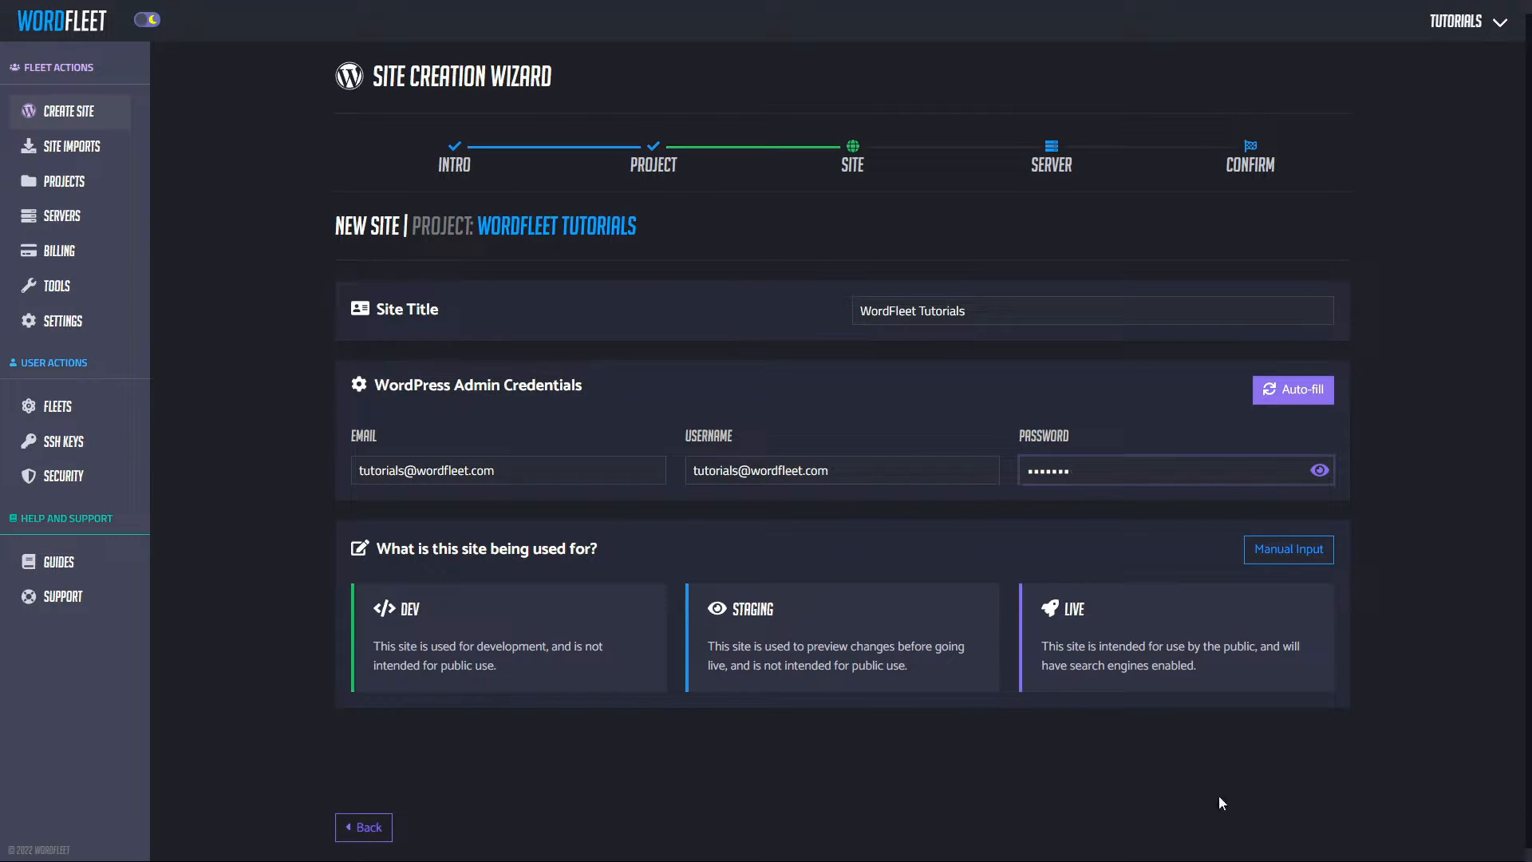
Step: Mark the site as Live and choose Cloudflare / Content Delivery Network for site encryption
{"action": "left_click", "coordinate": [1064, 636]}
{"action": "scroll", "coordinate": [1327, 534], "scroll_direction": "down", "scroll_amount": 2}
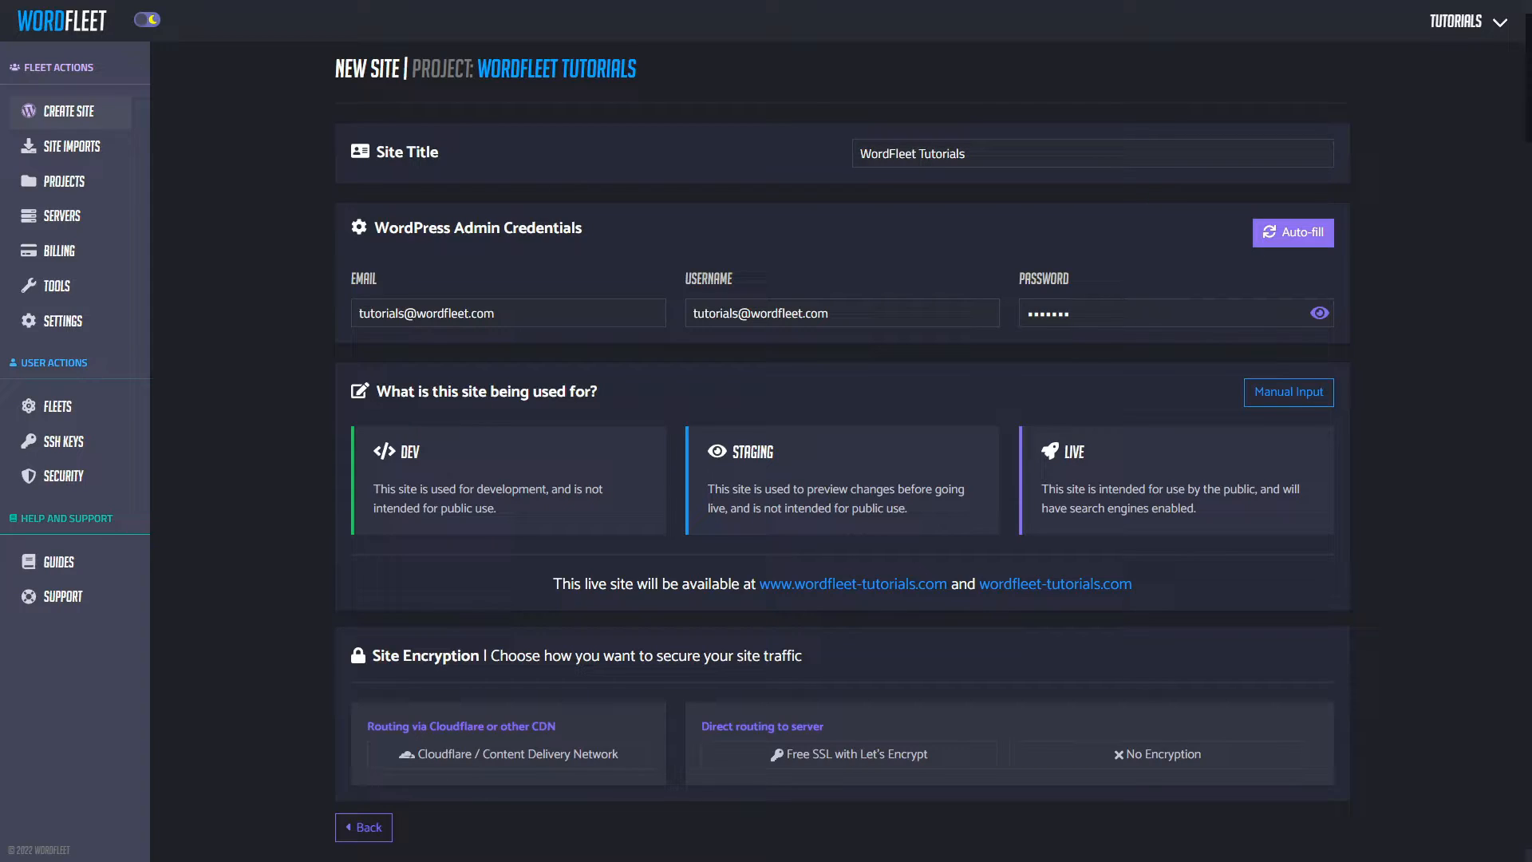
{"action": "left_click", "coordinate": [449, 762]}
Step: Leave the site unlocked and confirm the site settings to reach server creation
{"action": "scroll", "coordinate": [1325, 678], "scroll_direction": "down", "scroll_amount": 3}
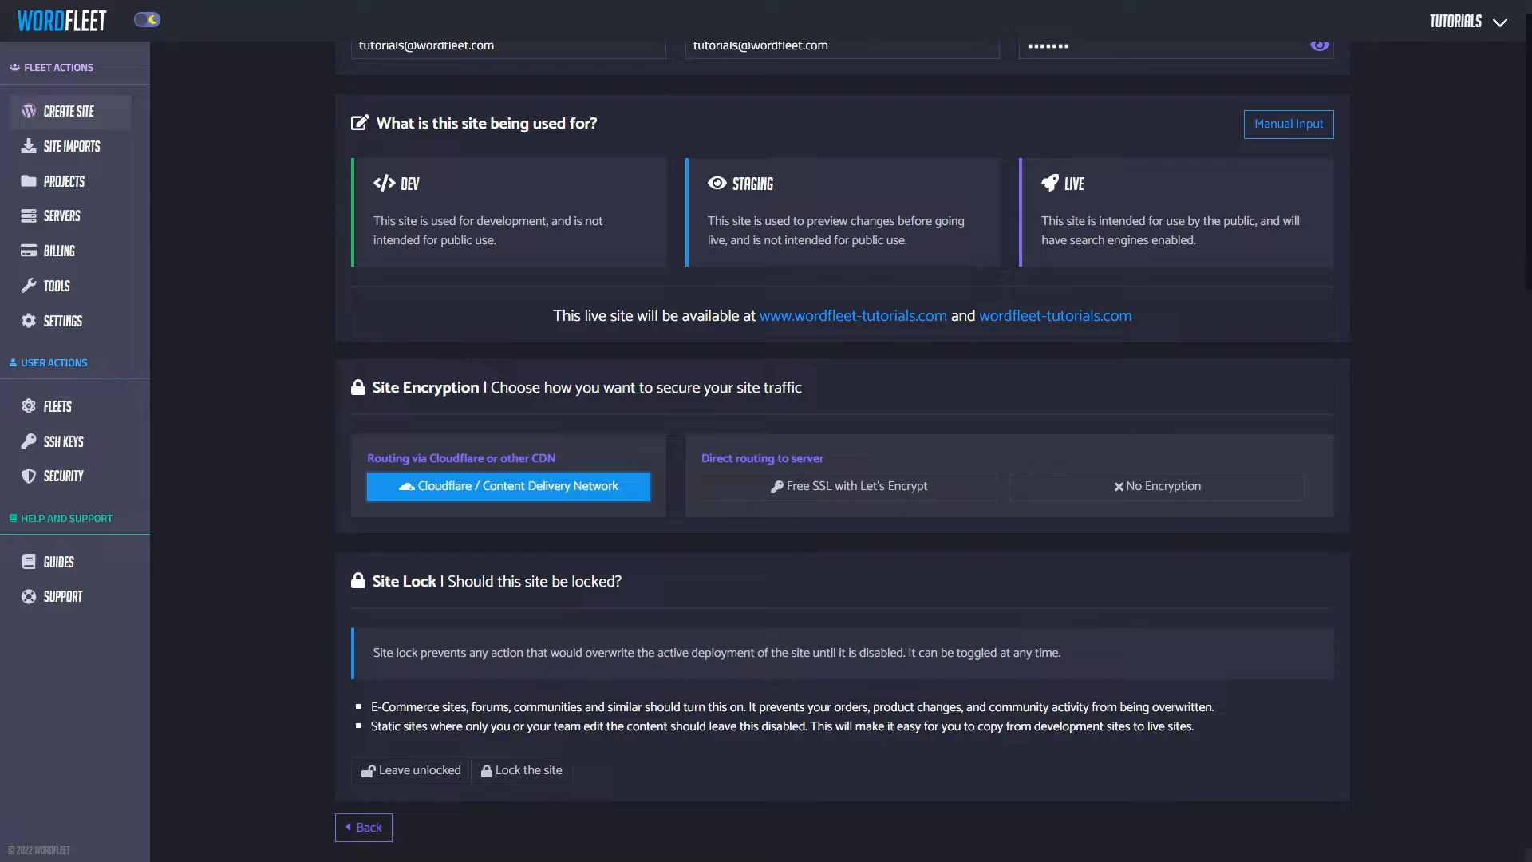
{"action": "left_click", "coordinate": [391, 770]}
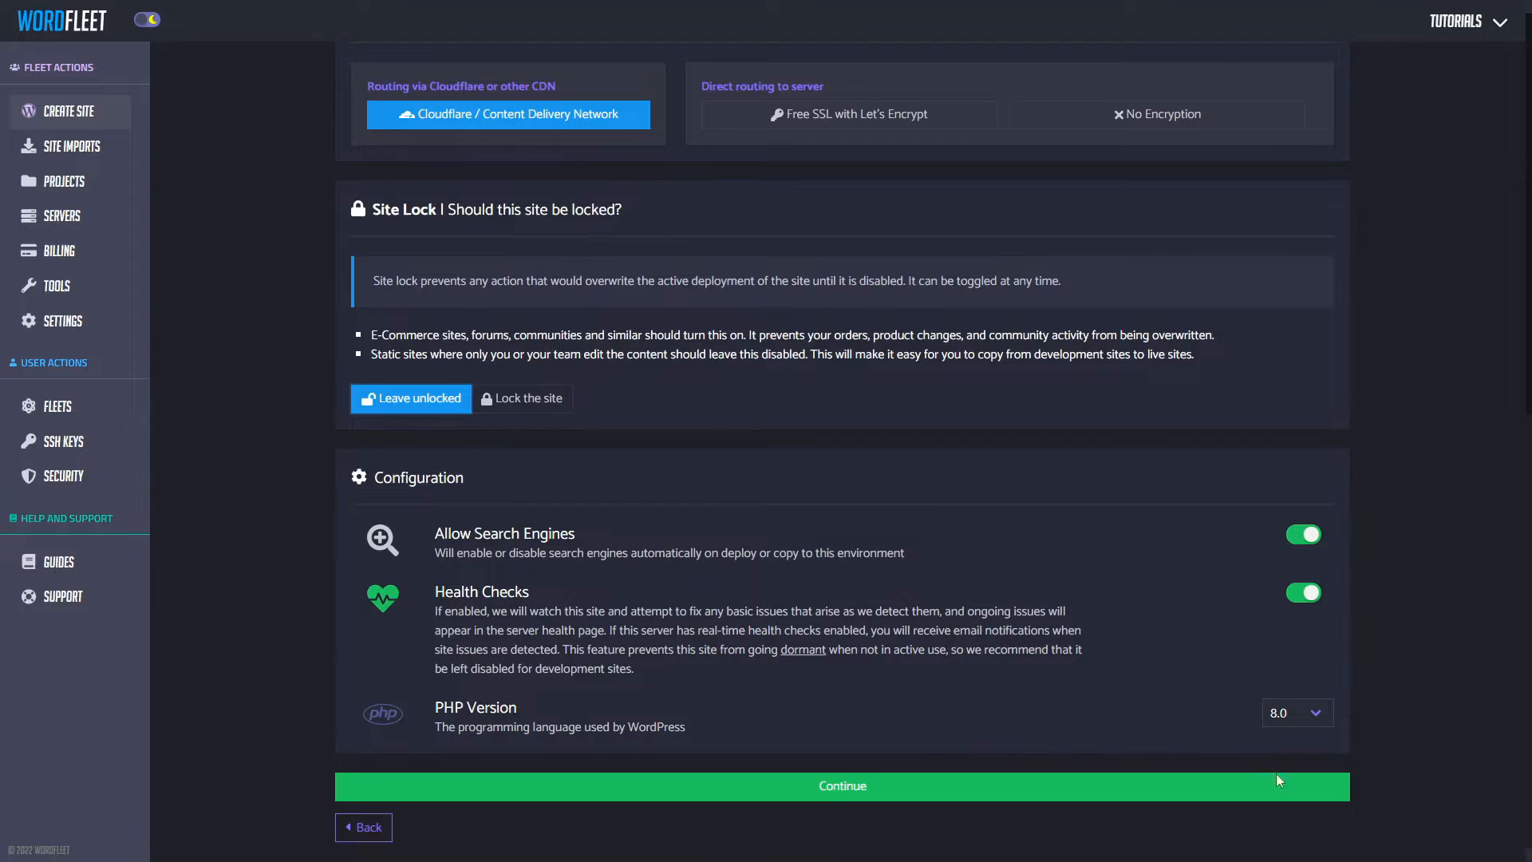
{"action": "left_click", "coordinate": [864, 798]}
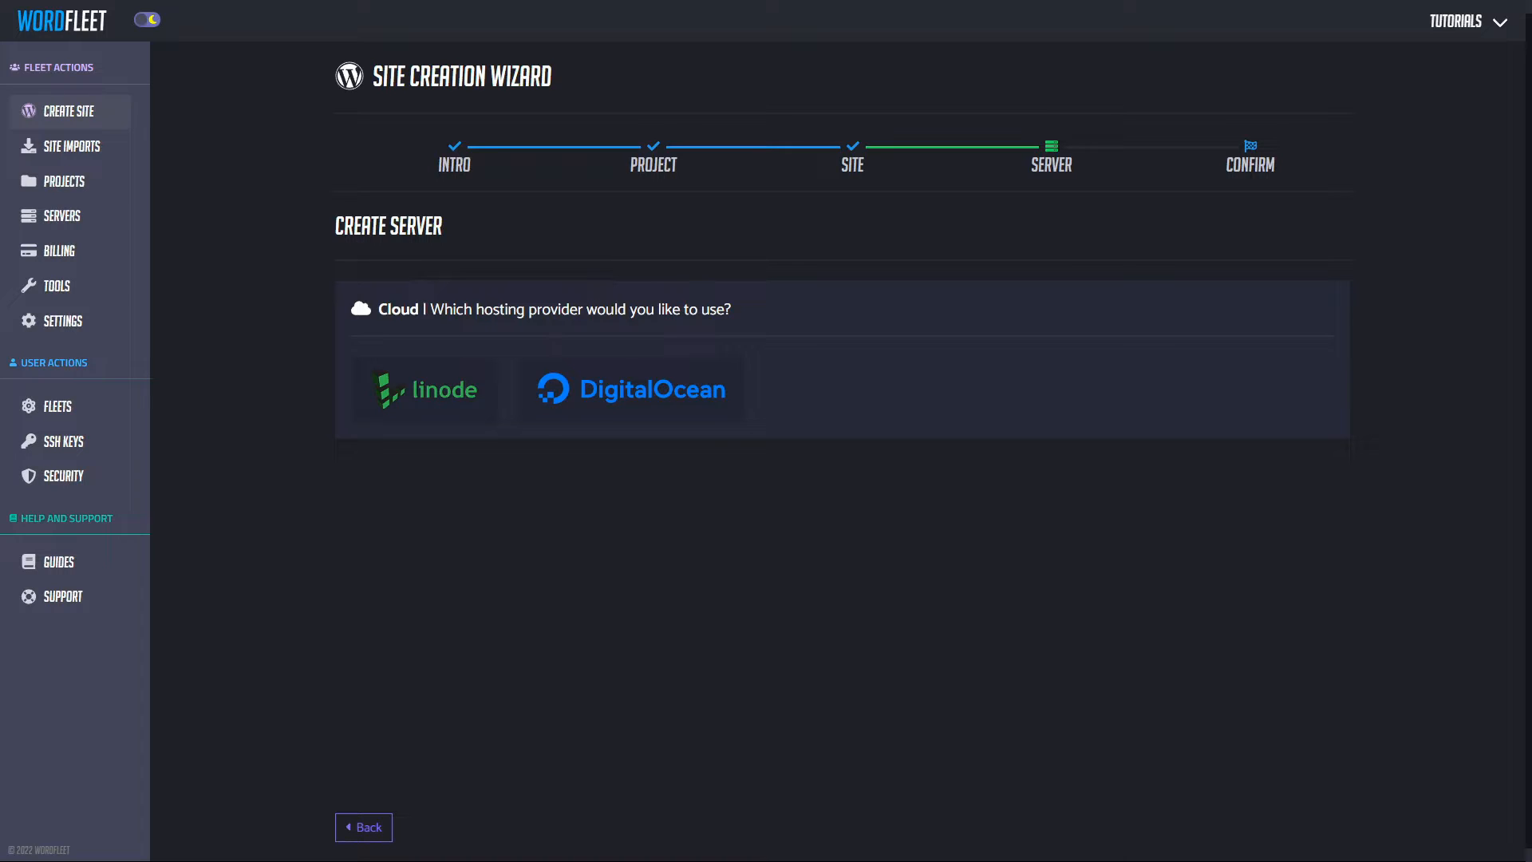
Step: Use DigitalOcean as the hosting provider with the New York region
{"action": "left_click", "coordinate": [442, 389]}
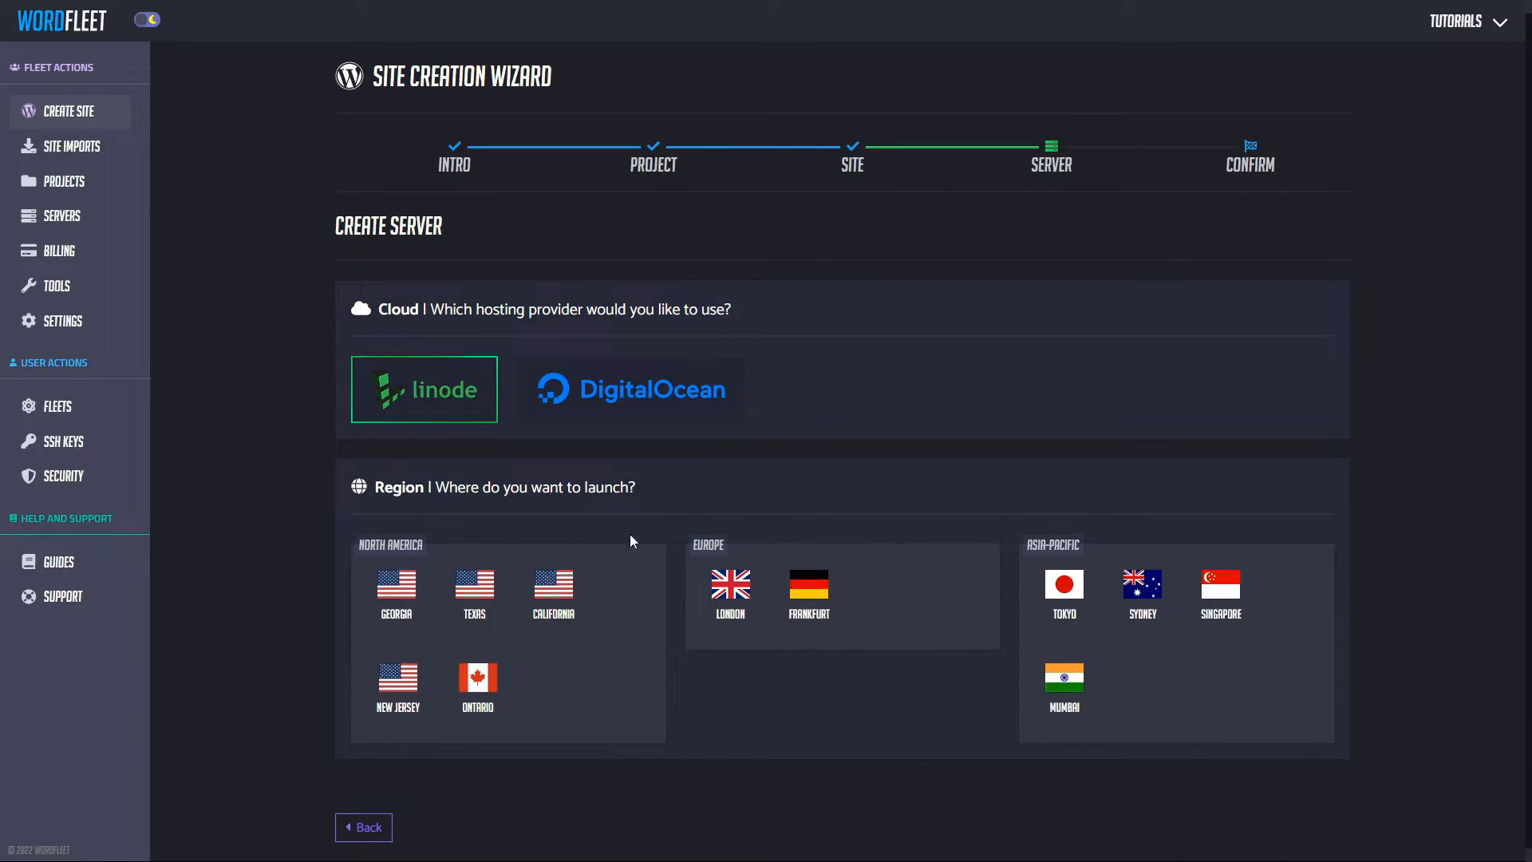
{"action": "left_click", "coordinate": [477, 678]}
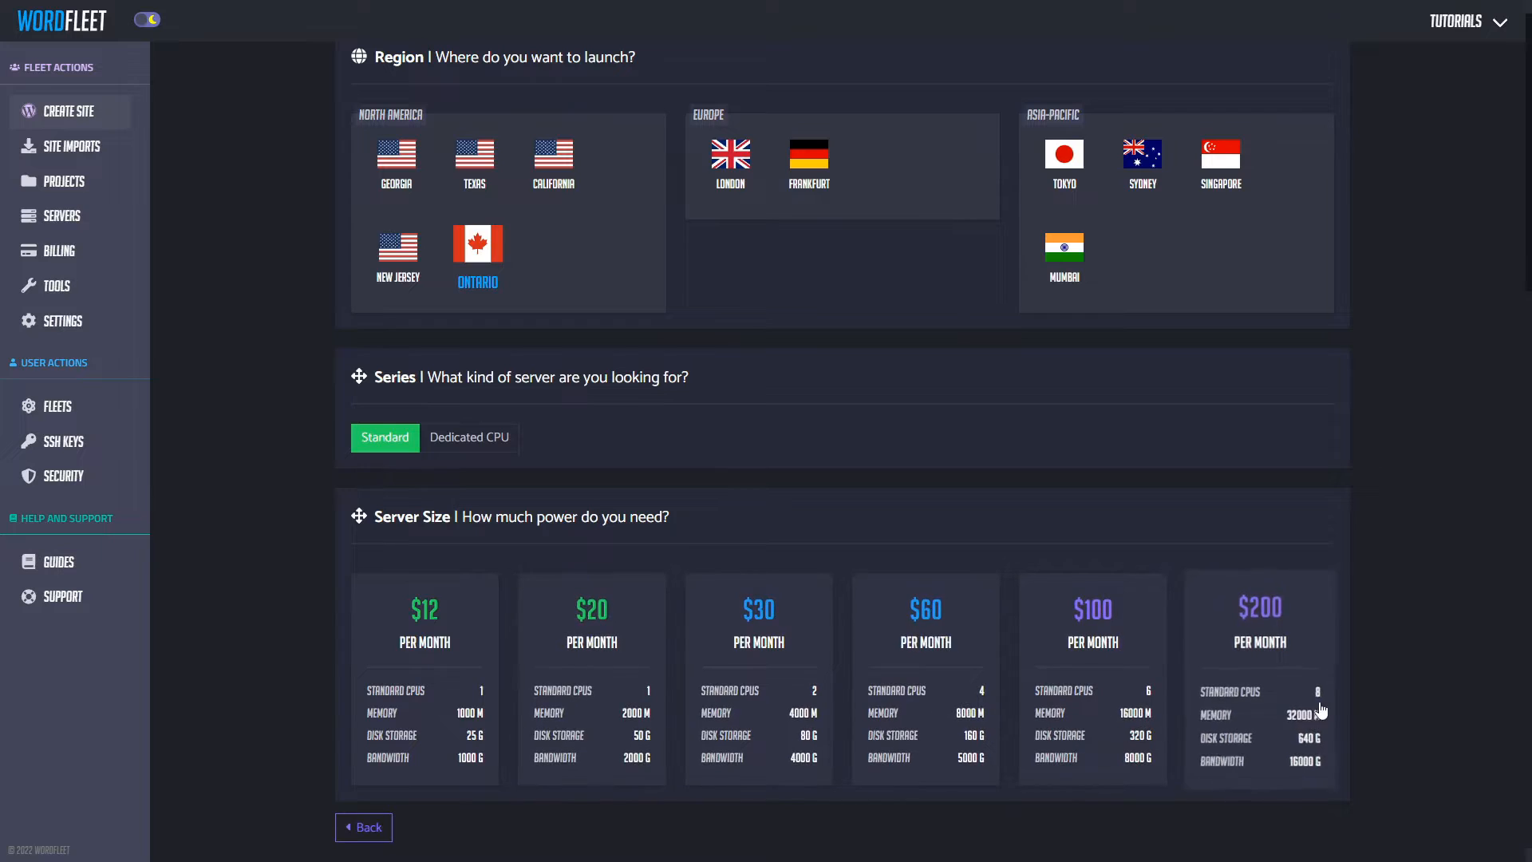
{"action": "scroll", "coordinate": [518, 622], "scroll_direction": "up", "scroll_amount": 5}
{"action": "left_click", "coordinate": [641, 404]}
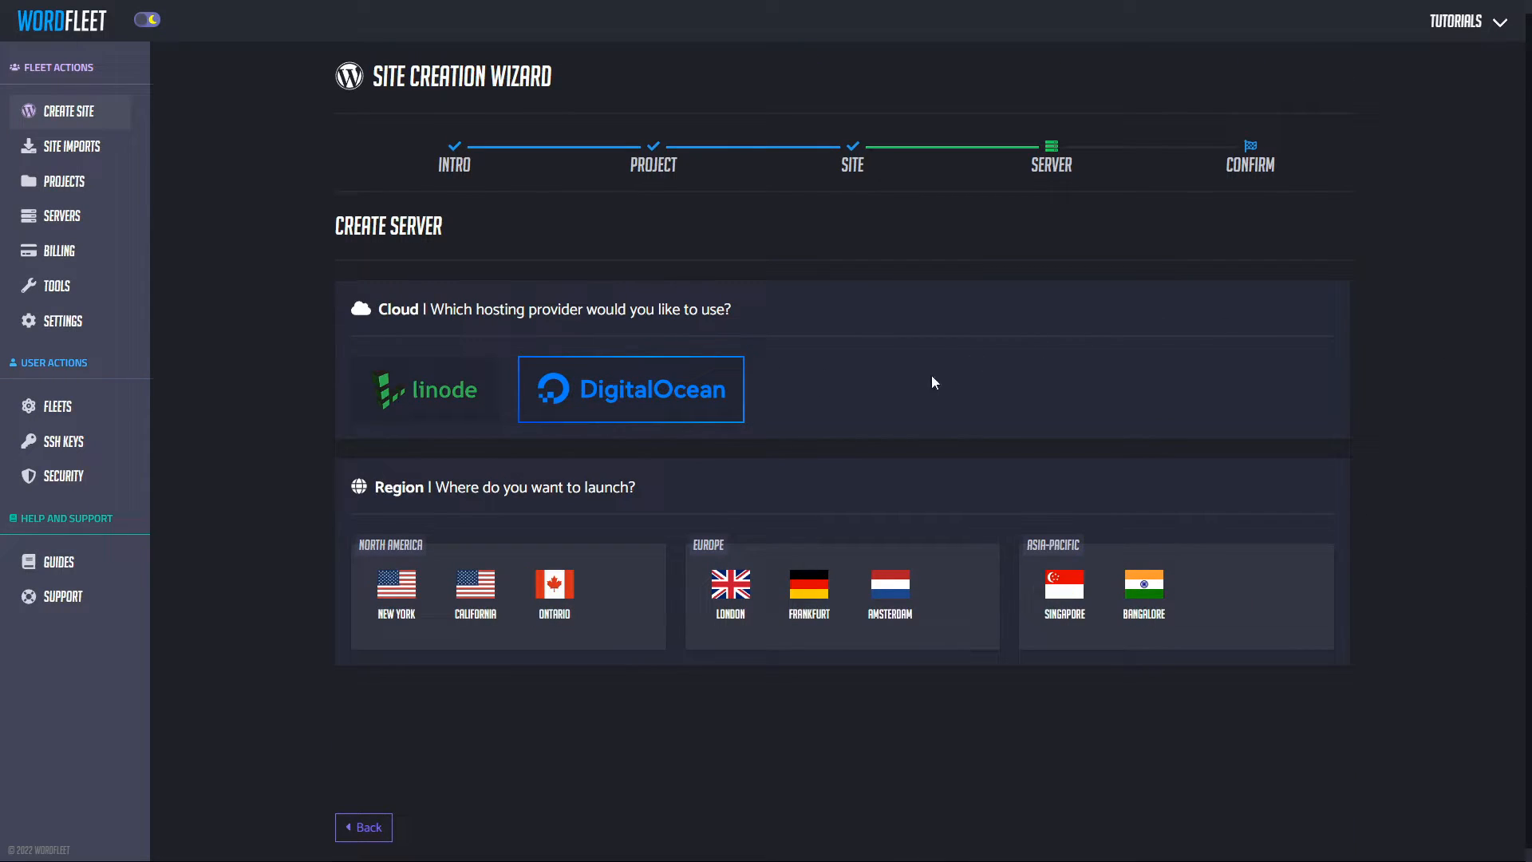
{"action": "left_click", "coordinate": [392, 592]}
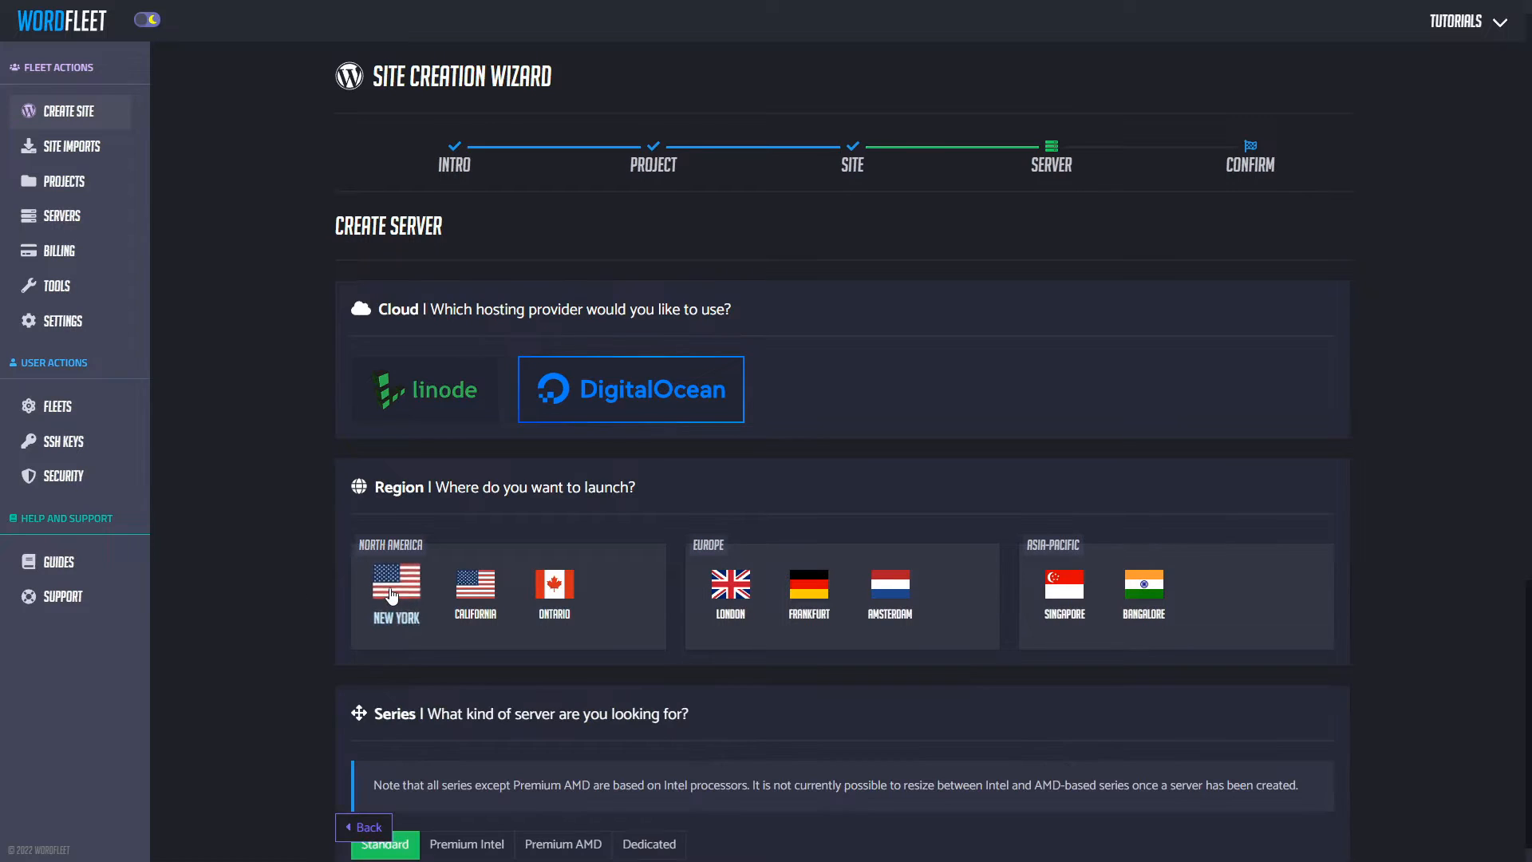
{"action": "scroll", "coordinate": [415, 595], "scroll_direction": "down", "scroll_amount": 5}
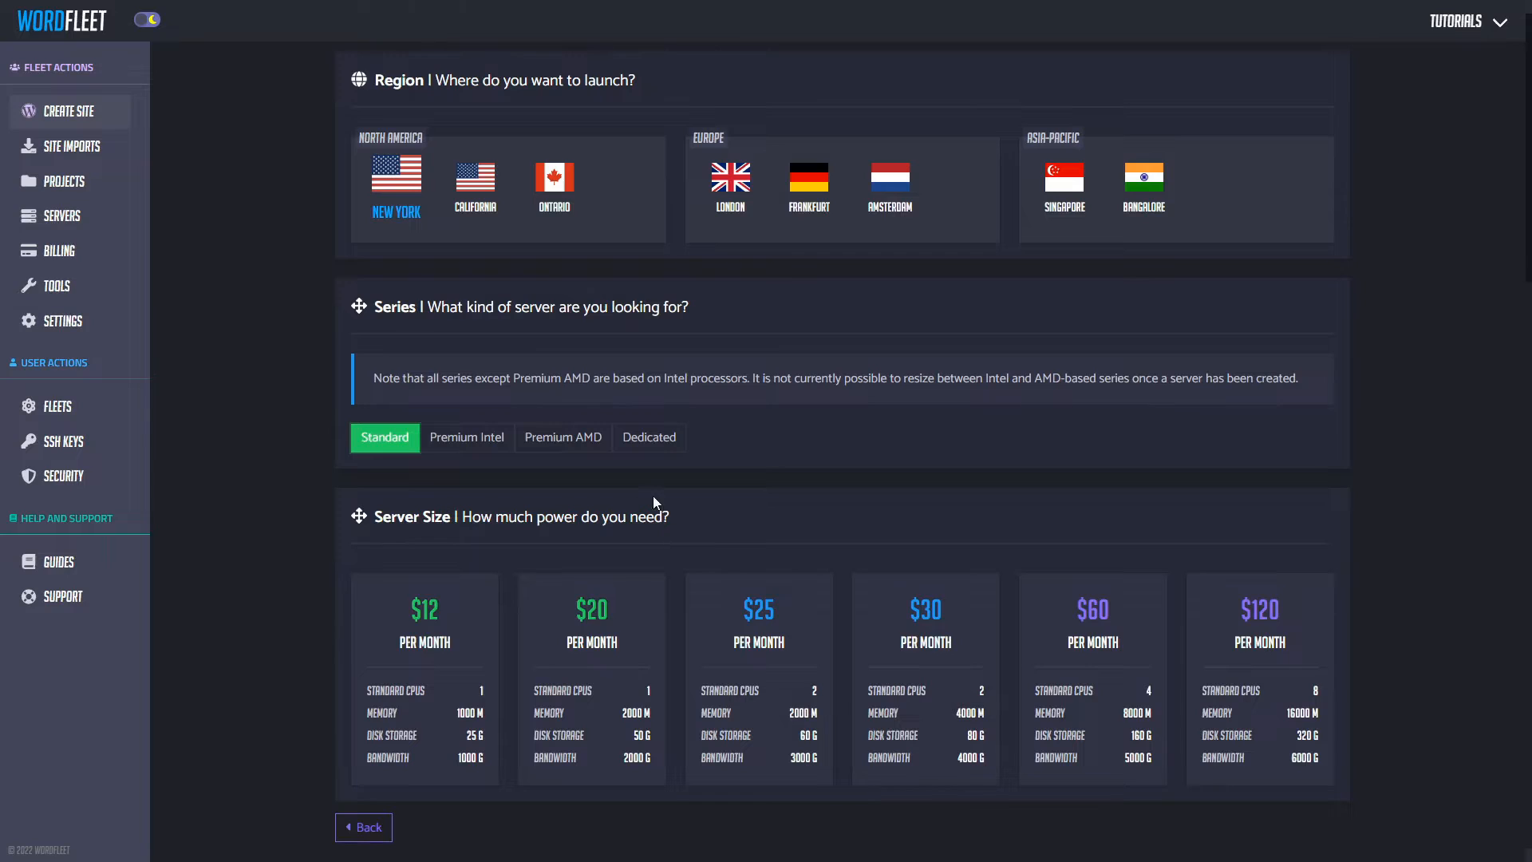
Step: Compare the Dedicated plans, then settle on the Standard server series
{"action": "left_click", "coordinate": [661, 445]}
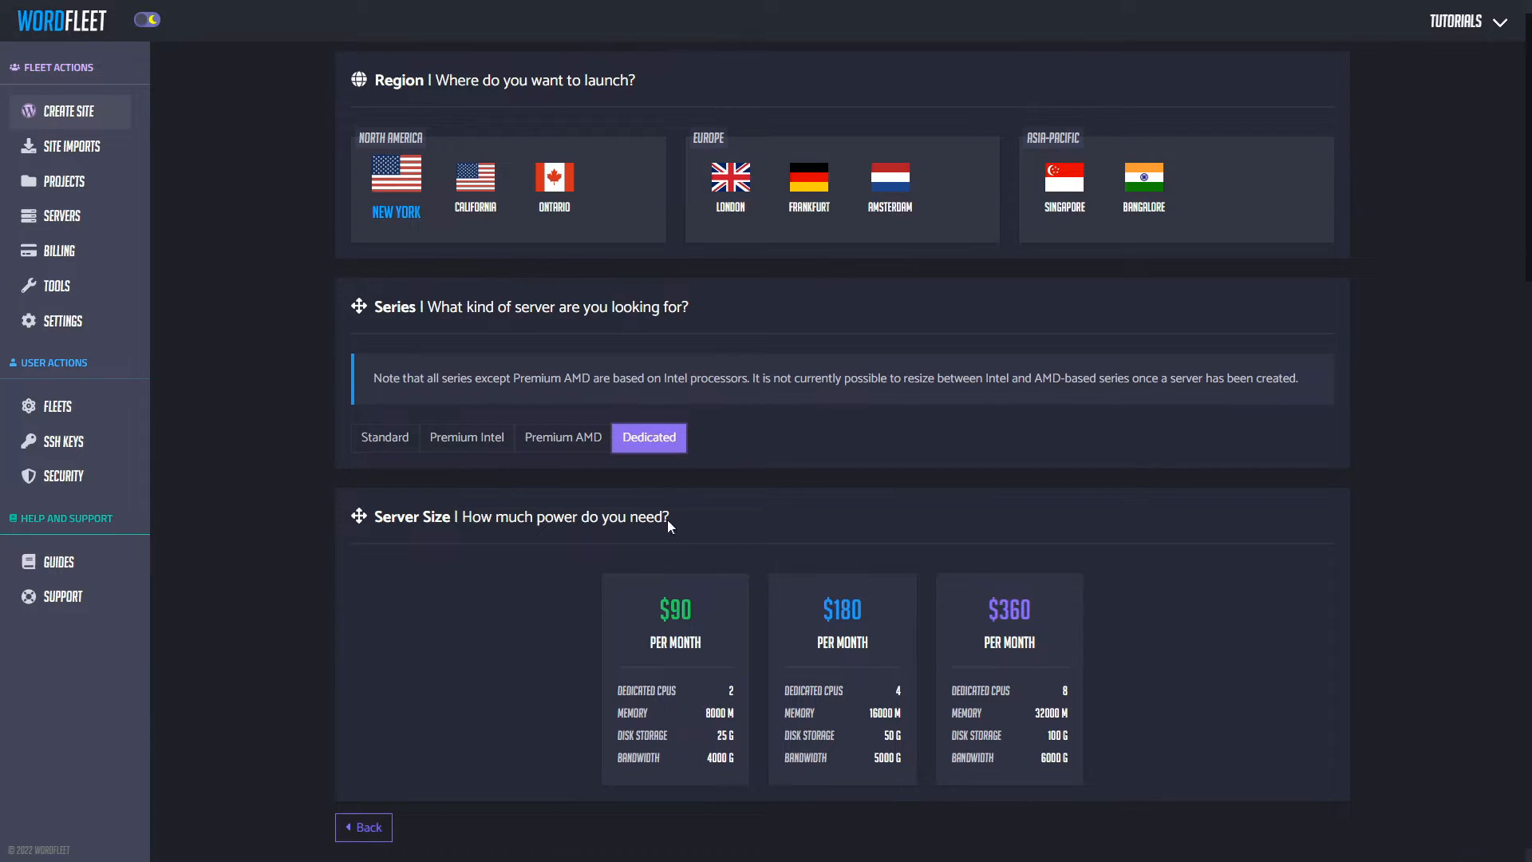
{"action": "left_click", "coordinate": [391, 444]}
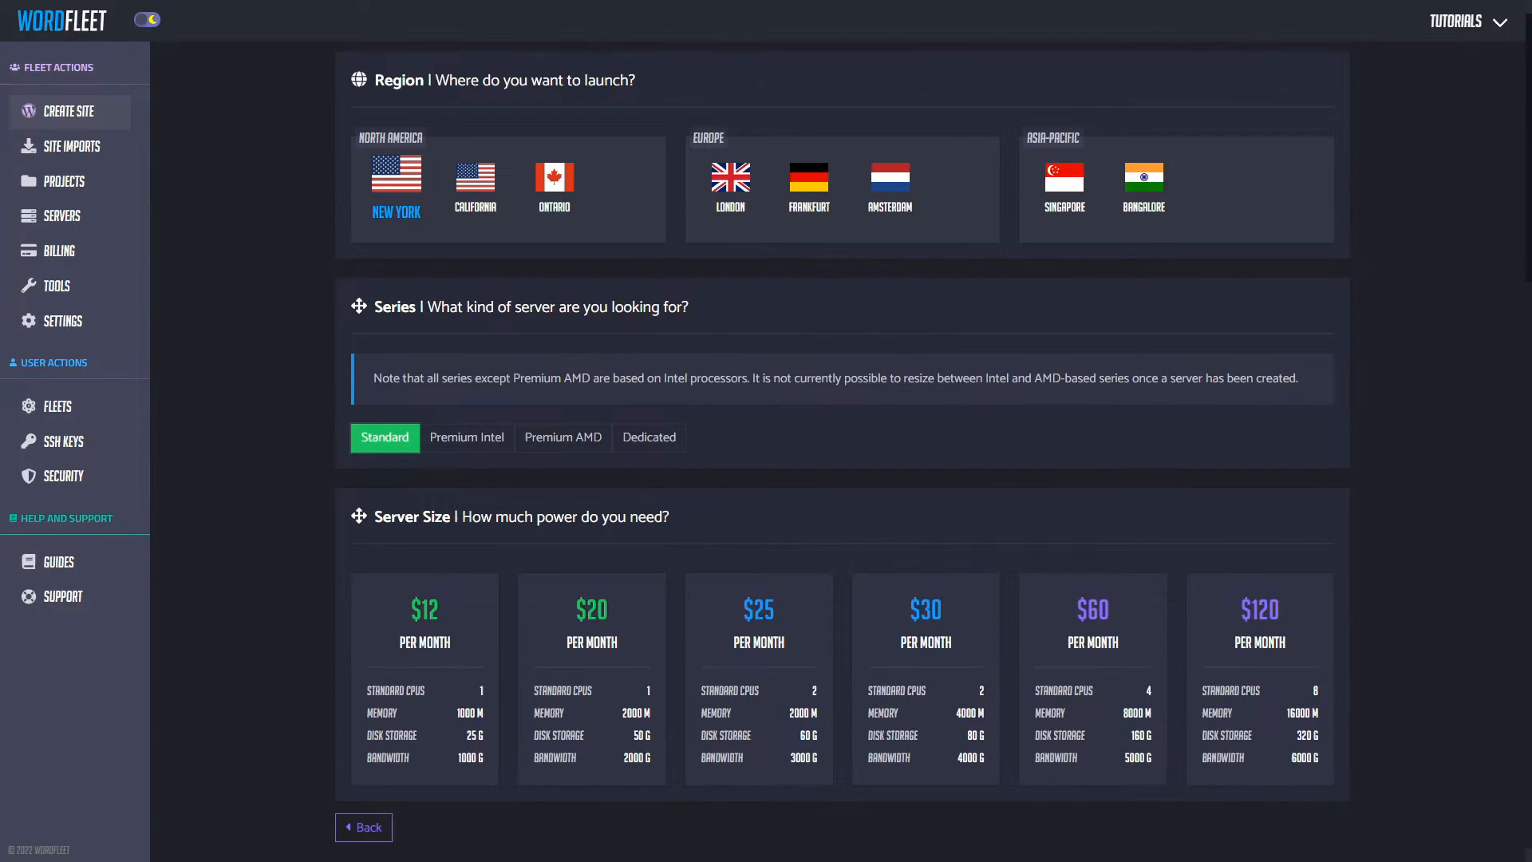
{"action": "left_click", "coordinate": [649, 437]}
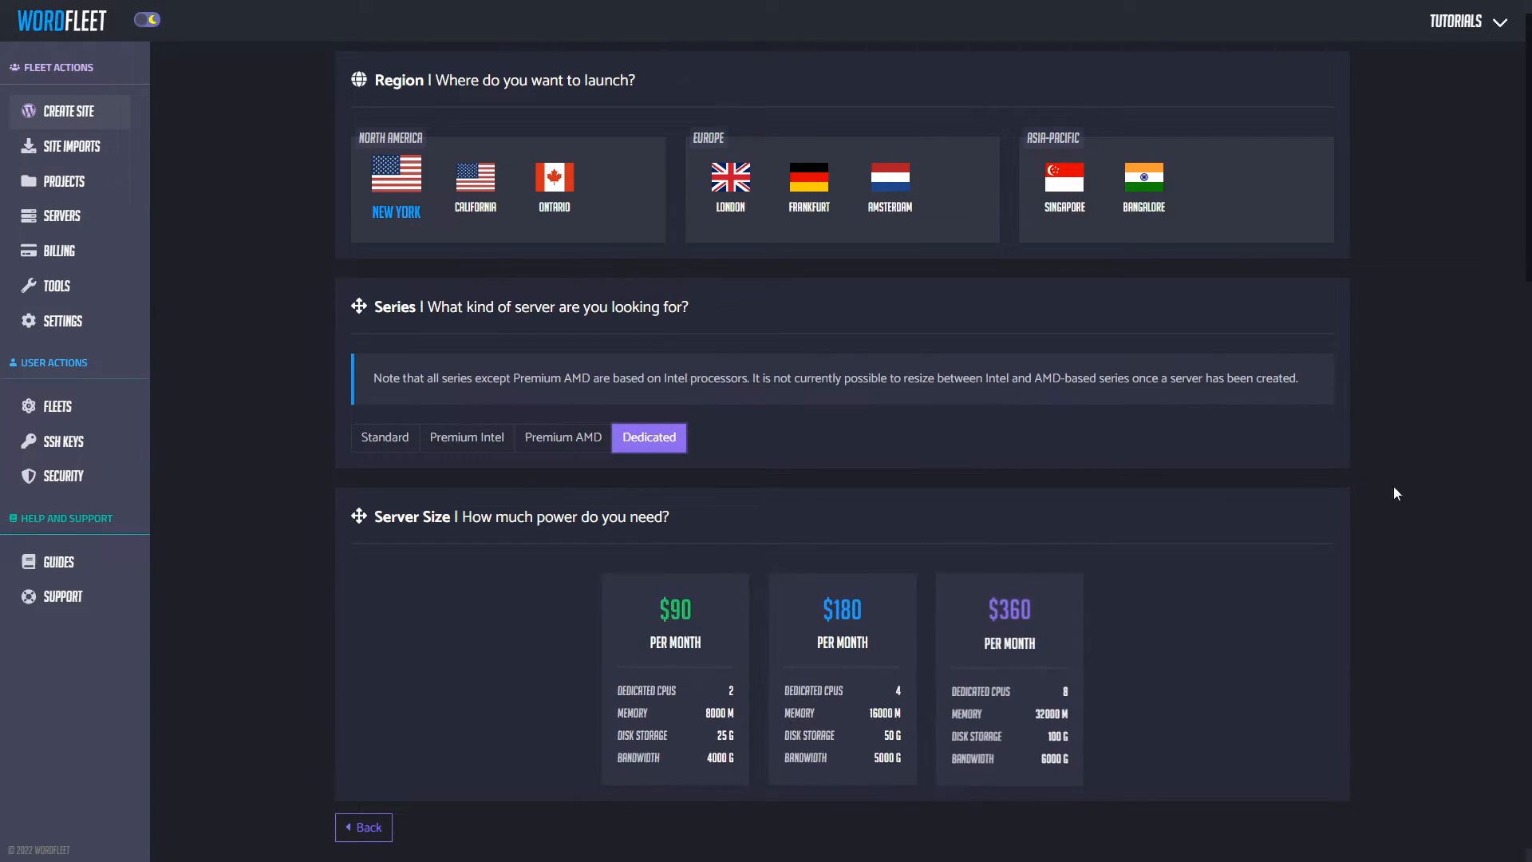
{"action": "left_click", "coordinate": [374, 439]}
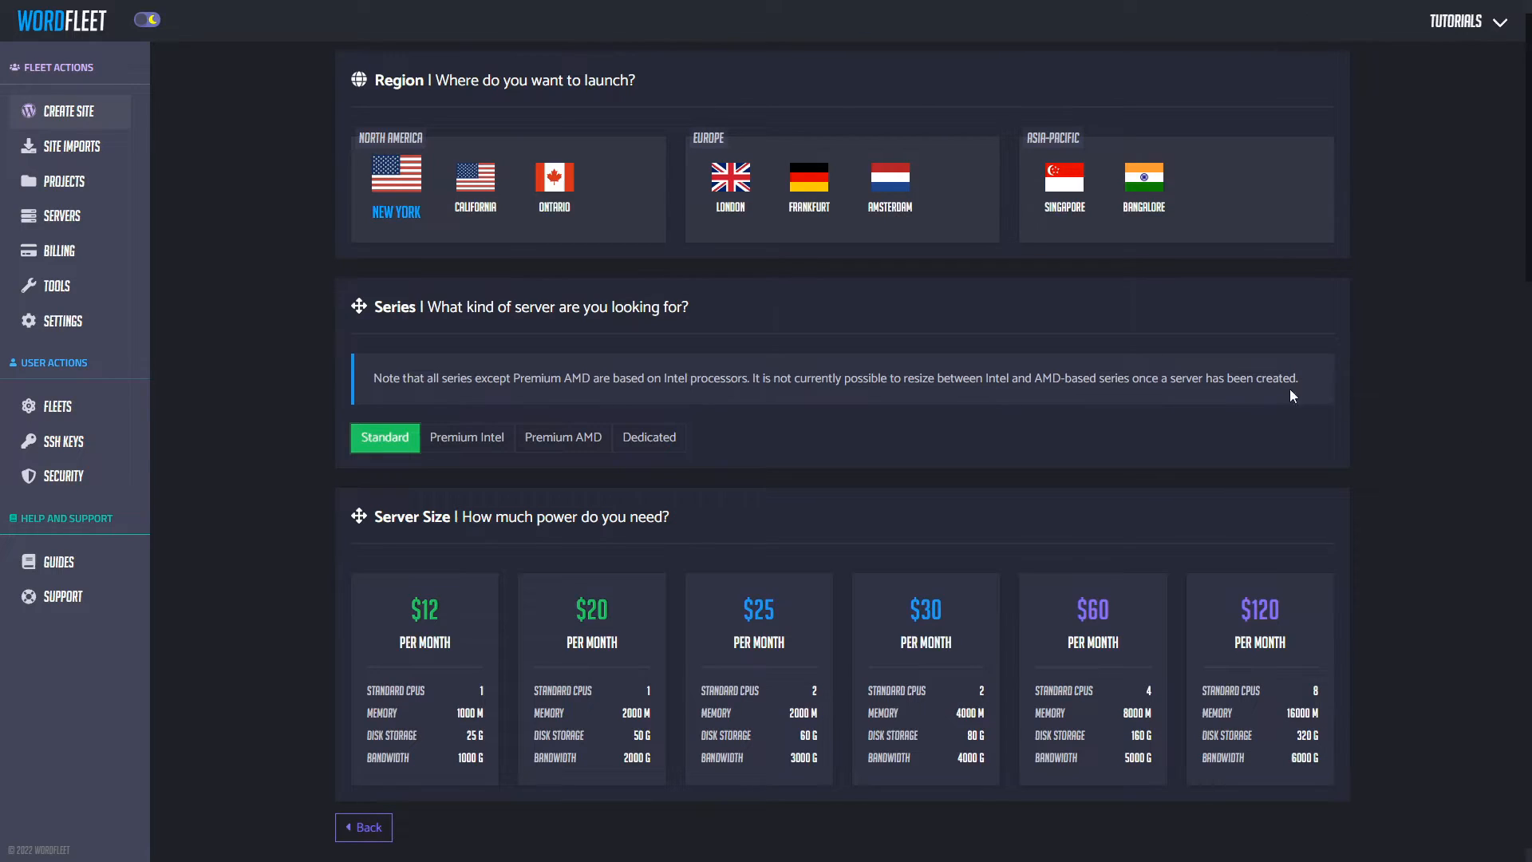
Step: Pick the $20/month server size and enable Real-Time Health Checks for $5/mo
{"action": "left_click", "coordinate": [570, 681]}
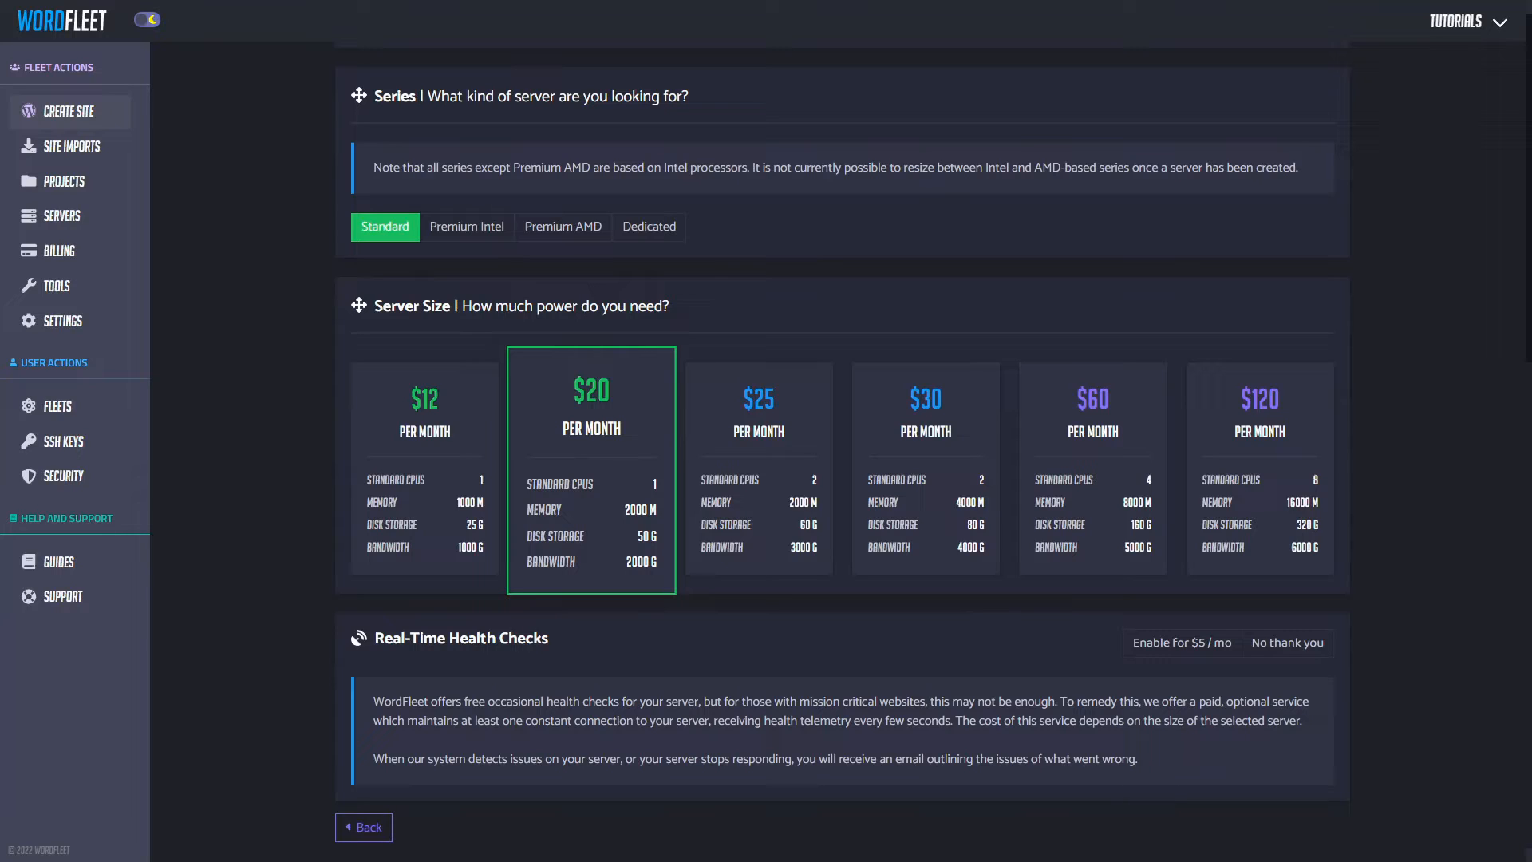
{"action": "left_click", "coordinate": [1189, 642]}
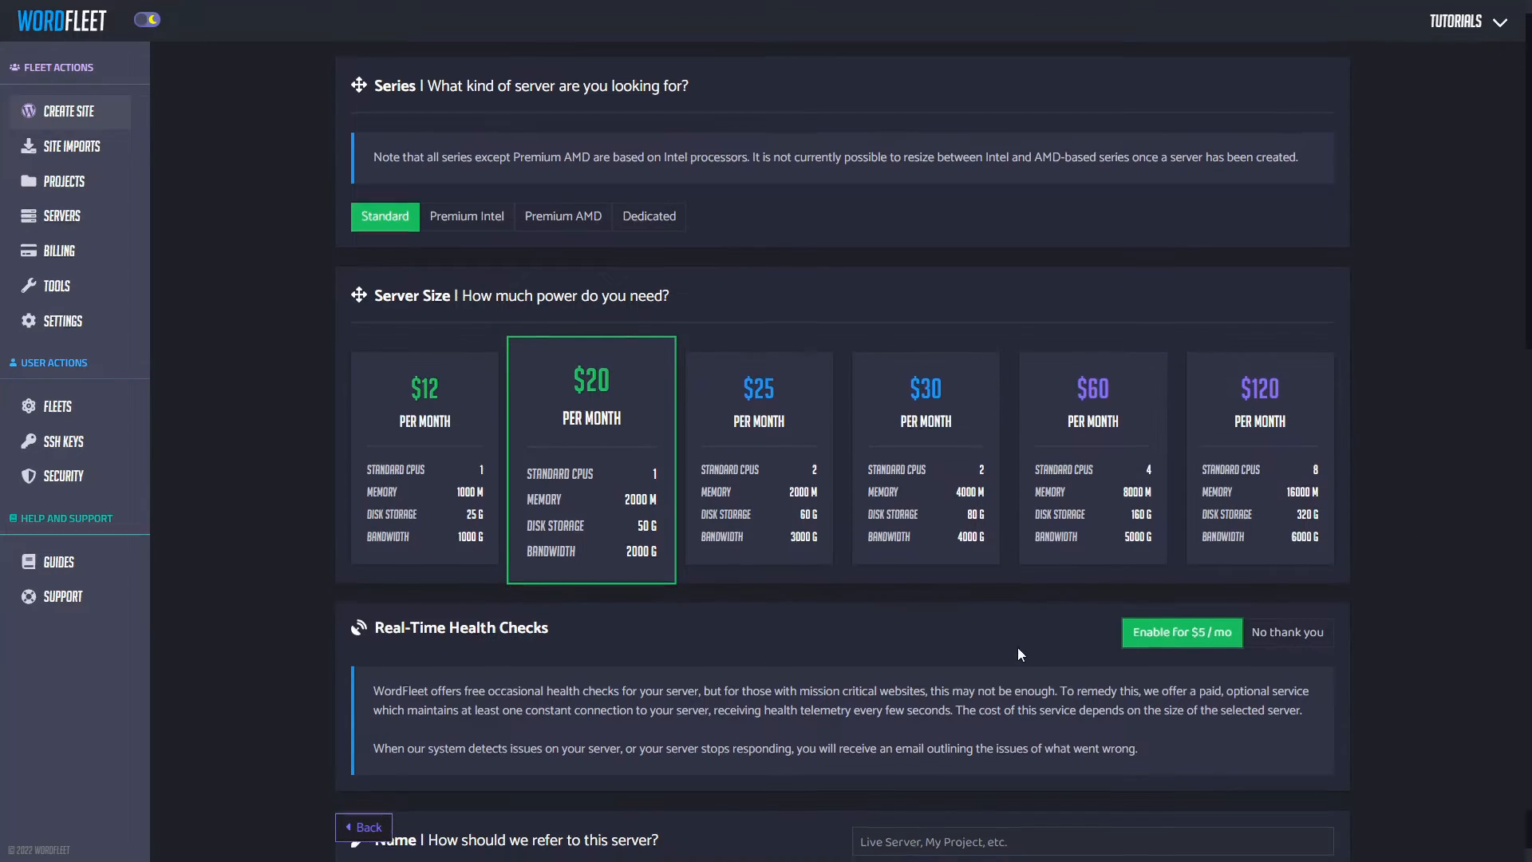
{"action": "scroll", "coordinate": [1018, 649], "scroll_direction": "down", "scroll_amount": 1}
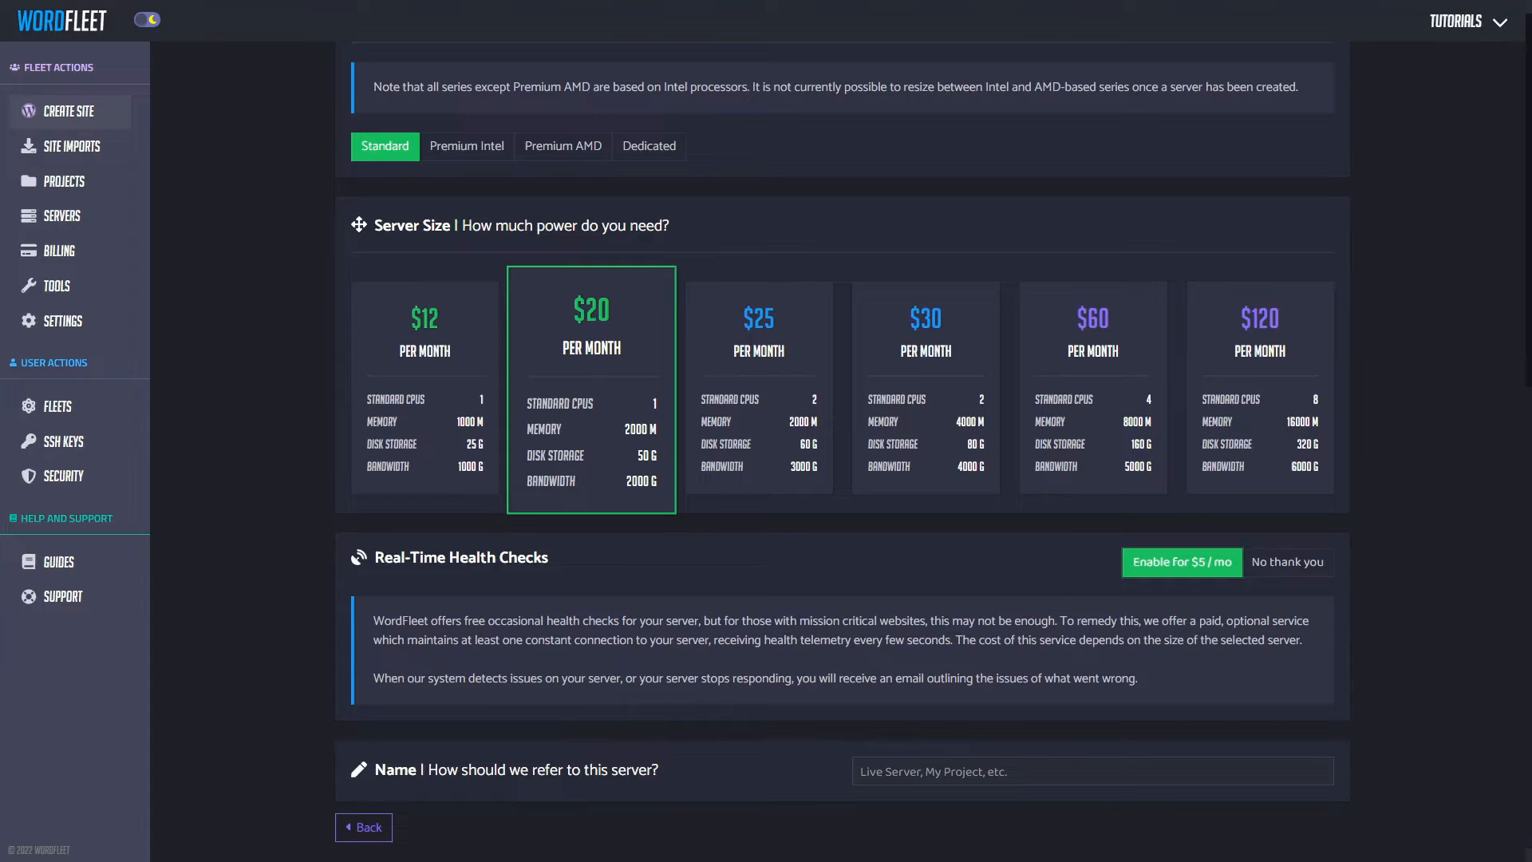
Step: Enter 'Production' as the server name and continue to the Confirm summary
{"action": "left_click", "coordinate": [1071, 770]}
{"action": "type", "text": "Production"}
{"action": "scroll", "coordinate": [1071, 770], "scroll_direction": "down", "scroll_amount": 4}
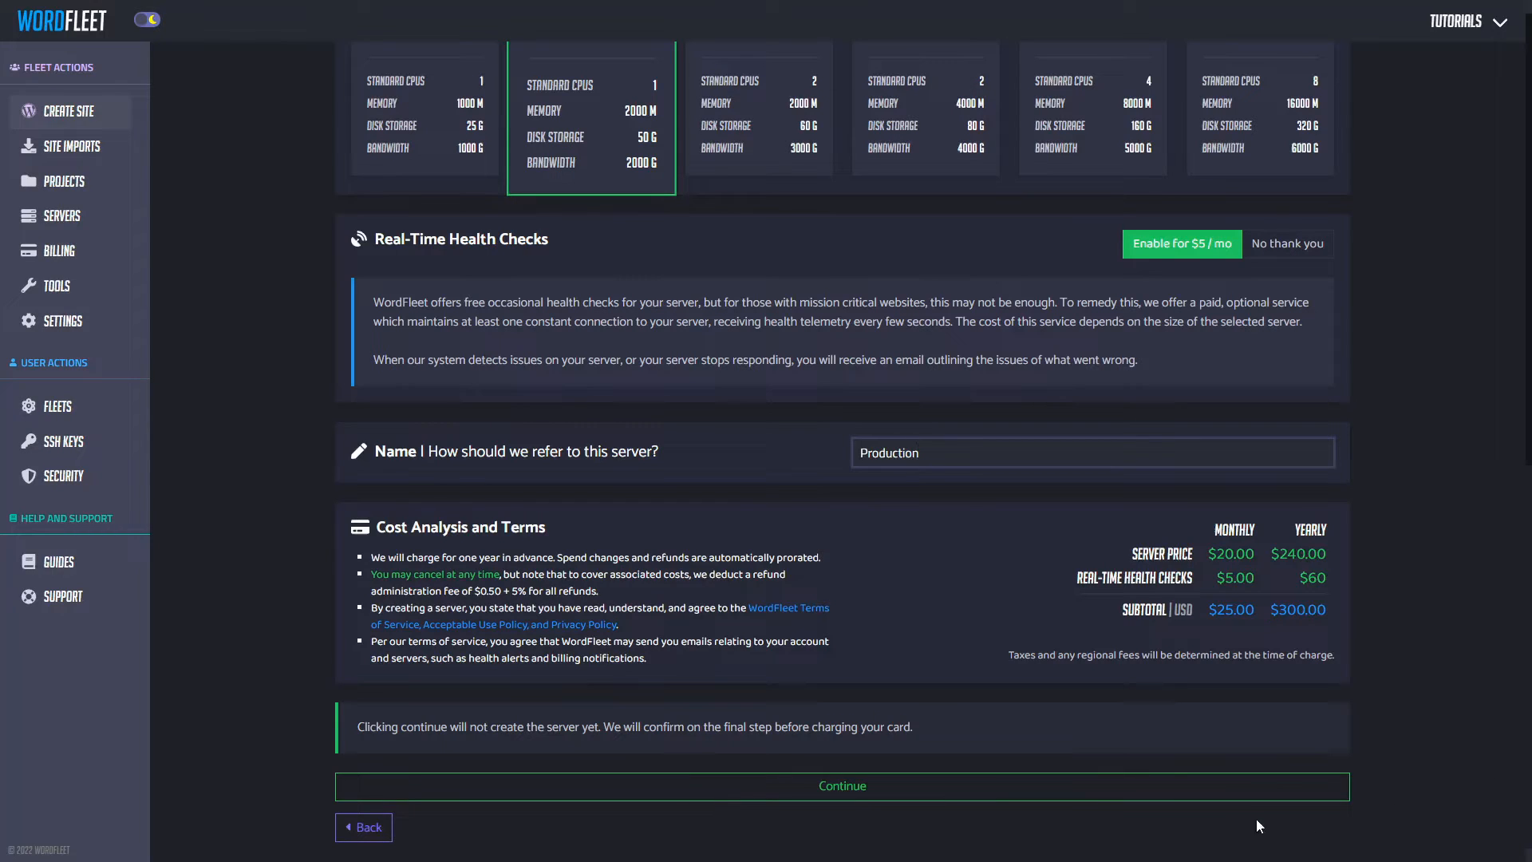
{"action": "left_click", "coordinate": [932, 790]}
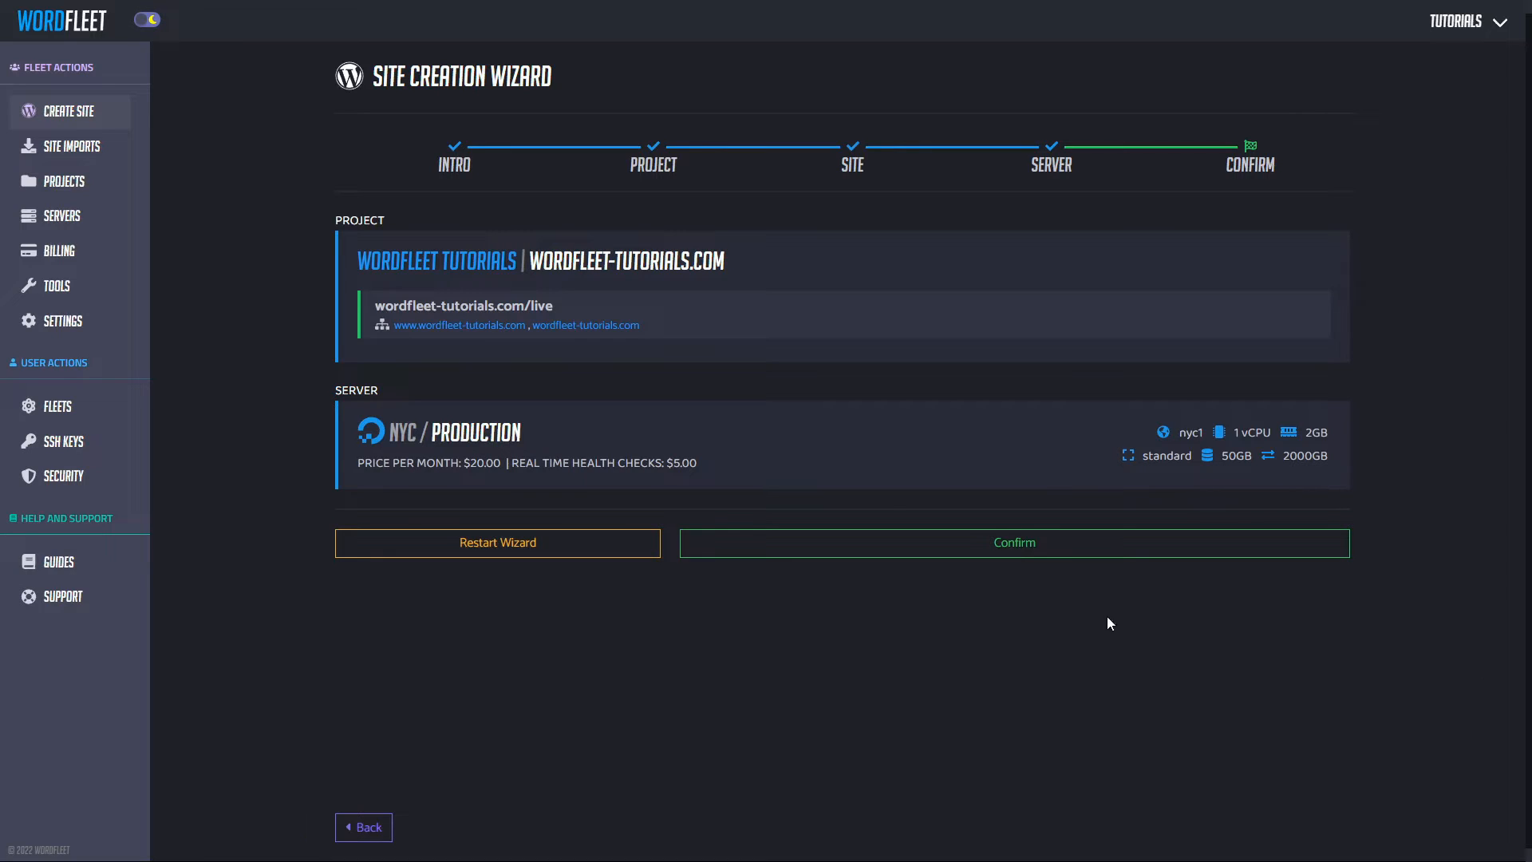
Step: Confirm the wizard to create the live site on the NYC Production server
{"action": "left_click", "coordinate": [1032, 546]}
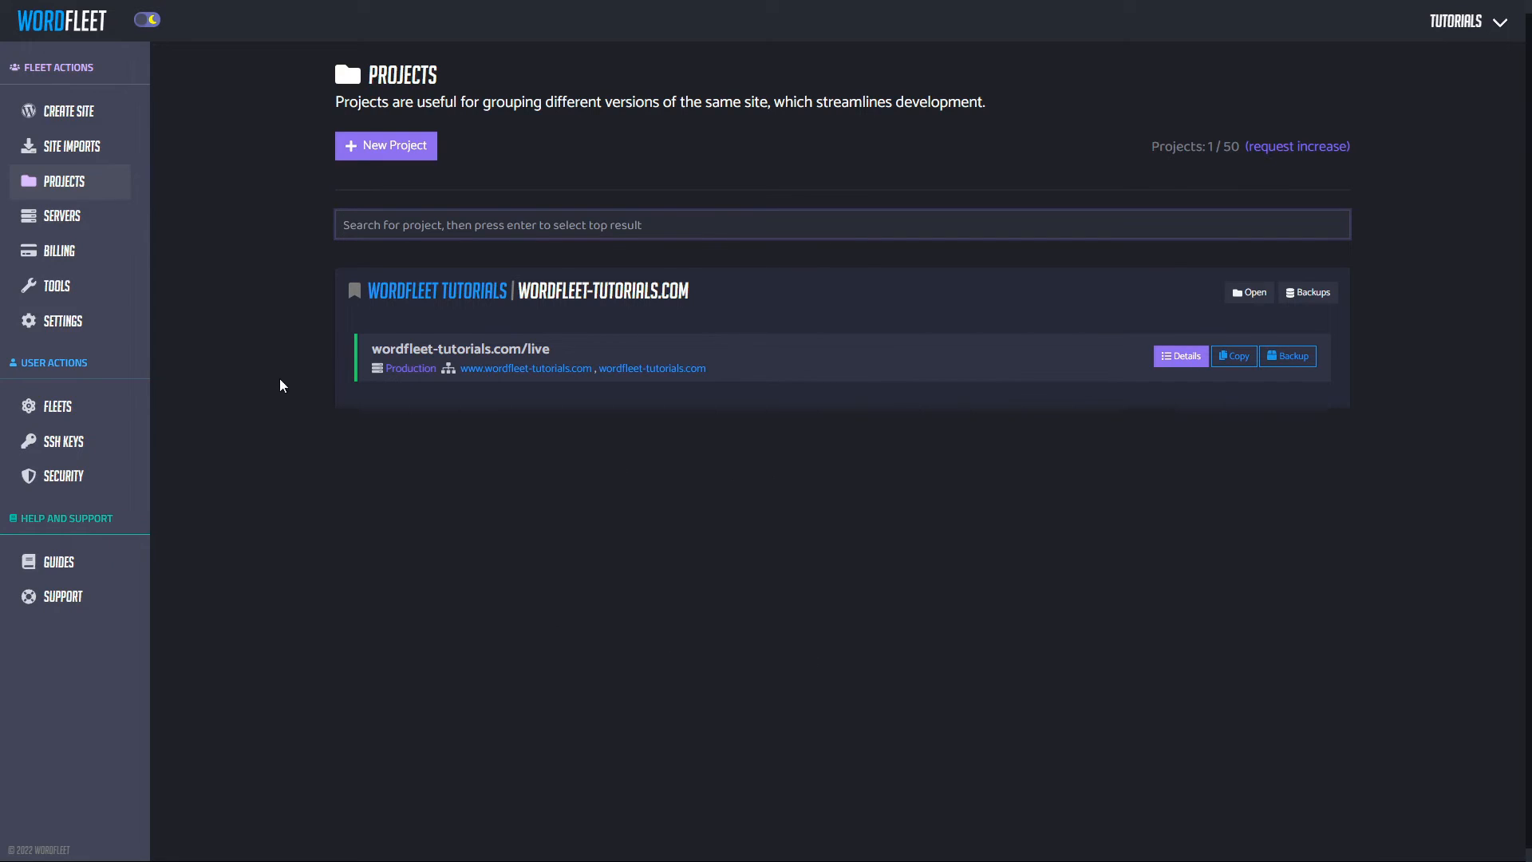
Step: Open a new, empty Chrome tab
{"action": "left_click", "coordinate": [462, 347]}
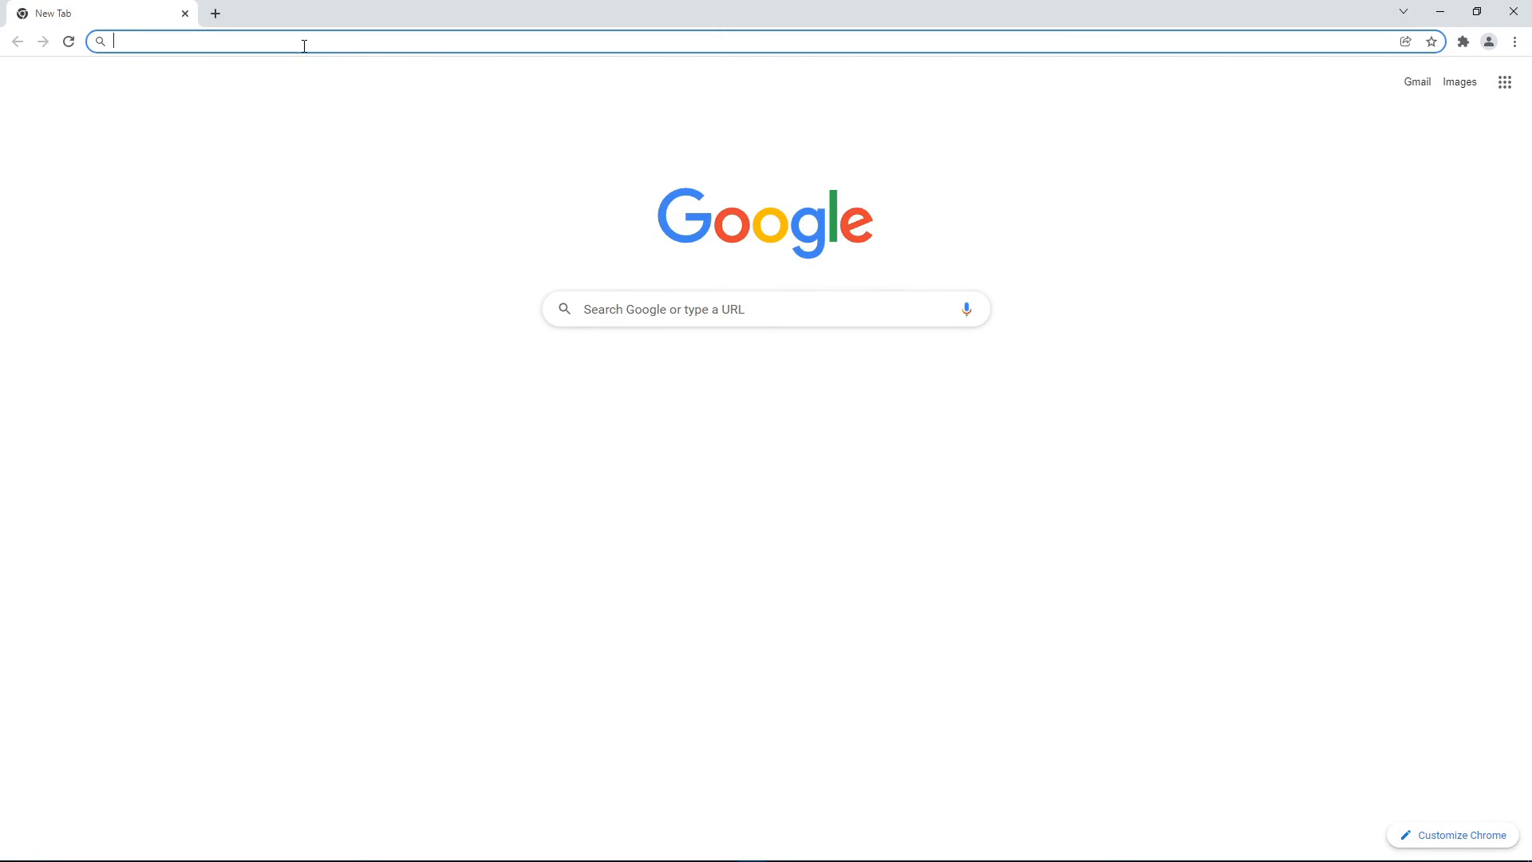
Step: Go to wordfleet-tutorials.com/ in Chrome to show the Hello world! front page
{"action": "type", "text": "wordfleet-tutorials.com/"}
{"action": "key", "text": "Return"}
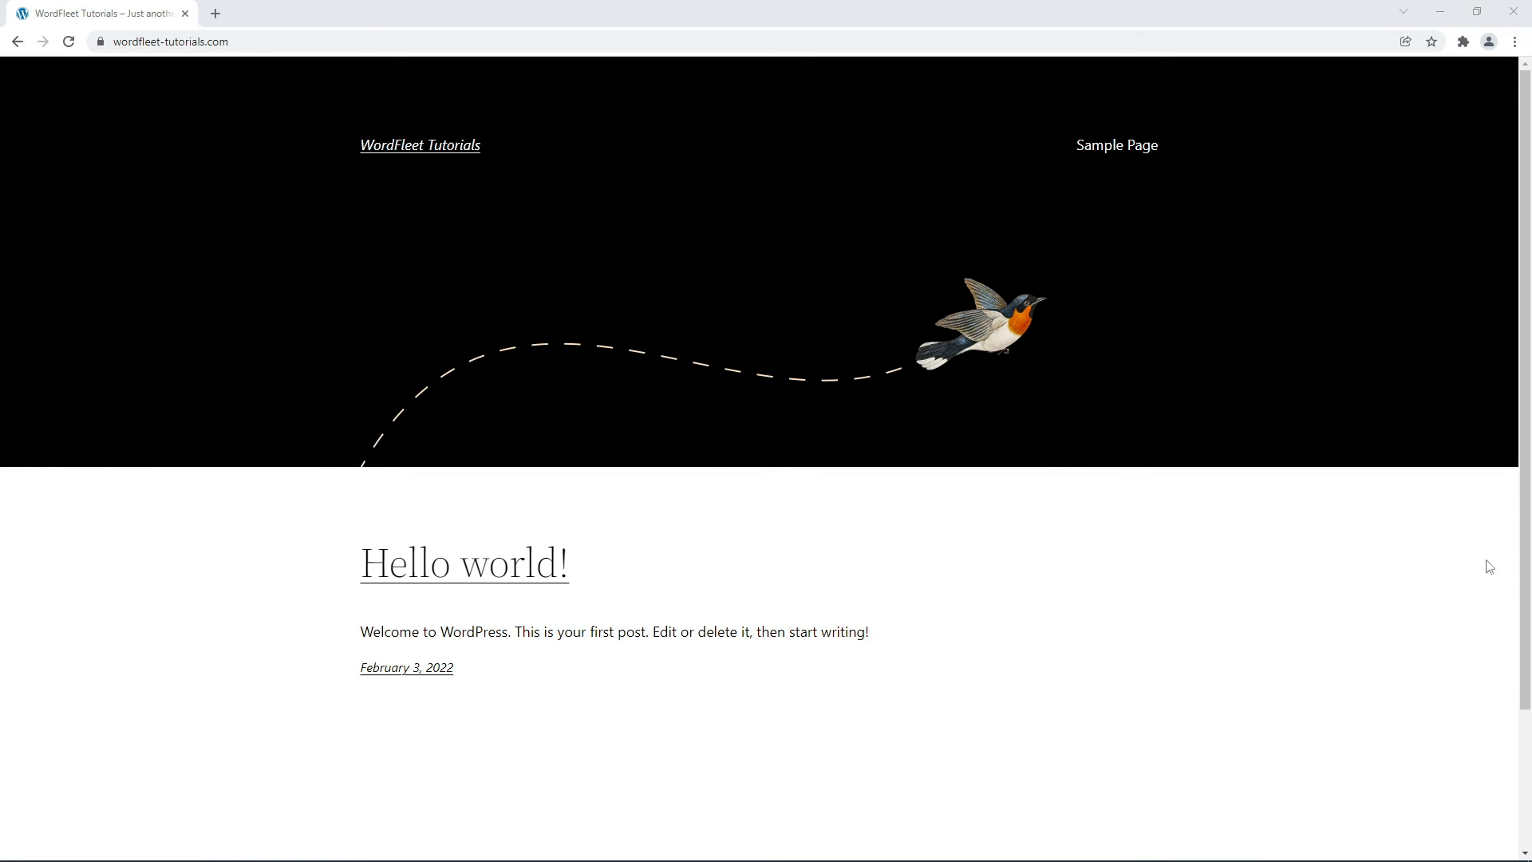
Step: Open the site's WordPress login page by appending /wp-admin to the address
{"action": "left_click", "coordinate": [128, 37]}
{"action": "key", "text": "End"}
{"action": "type", "text": "/wp-admin"}
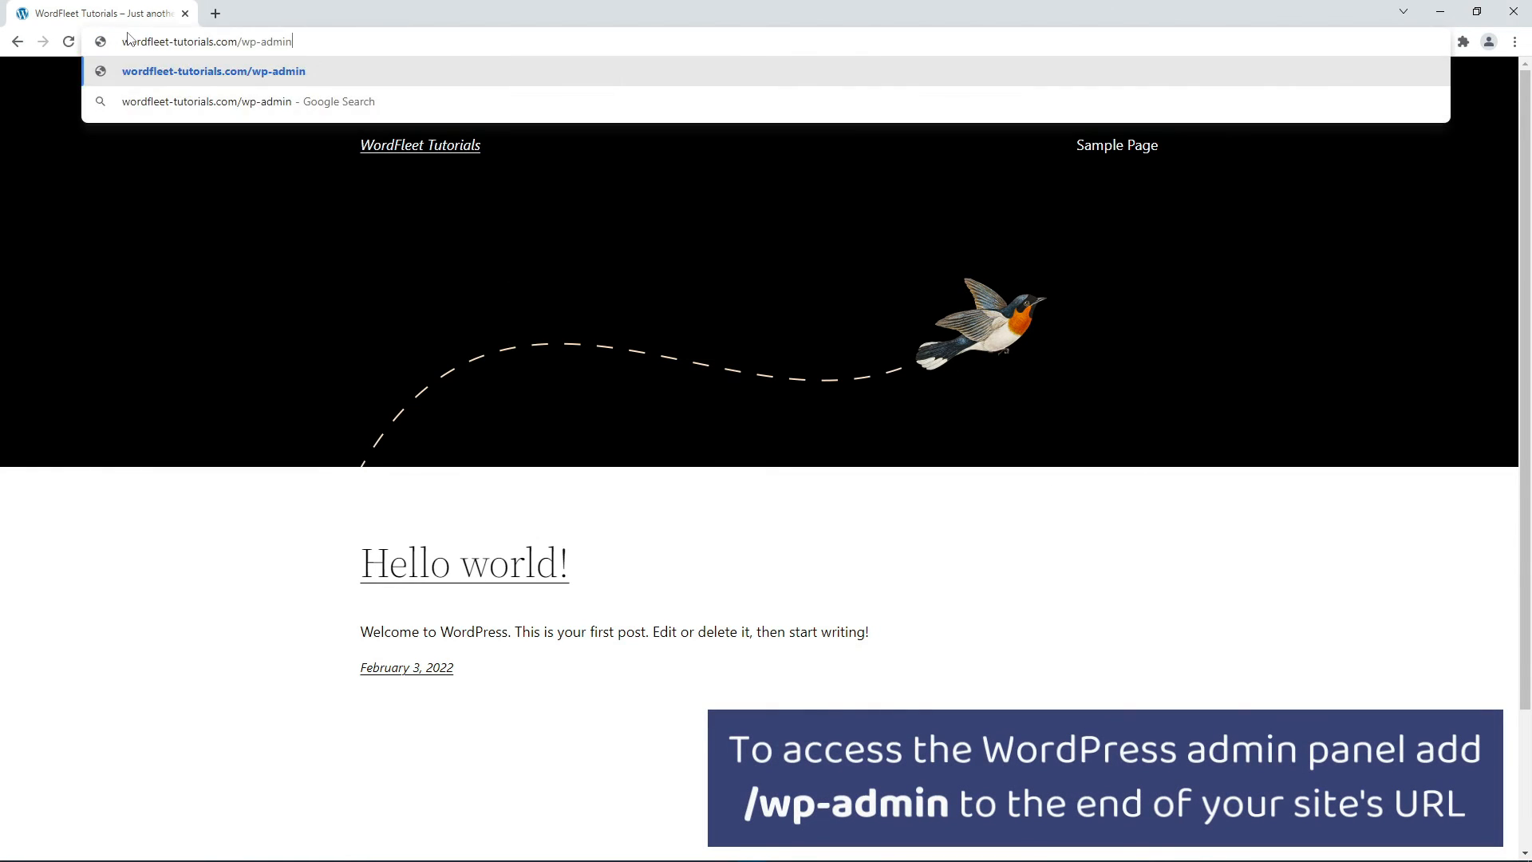
{"action": "key", "text": "Return"}
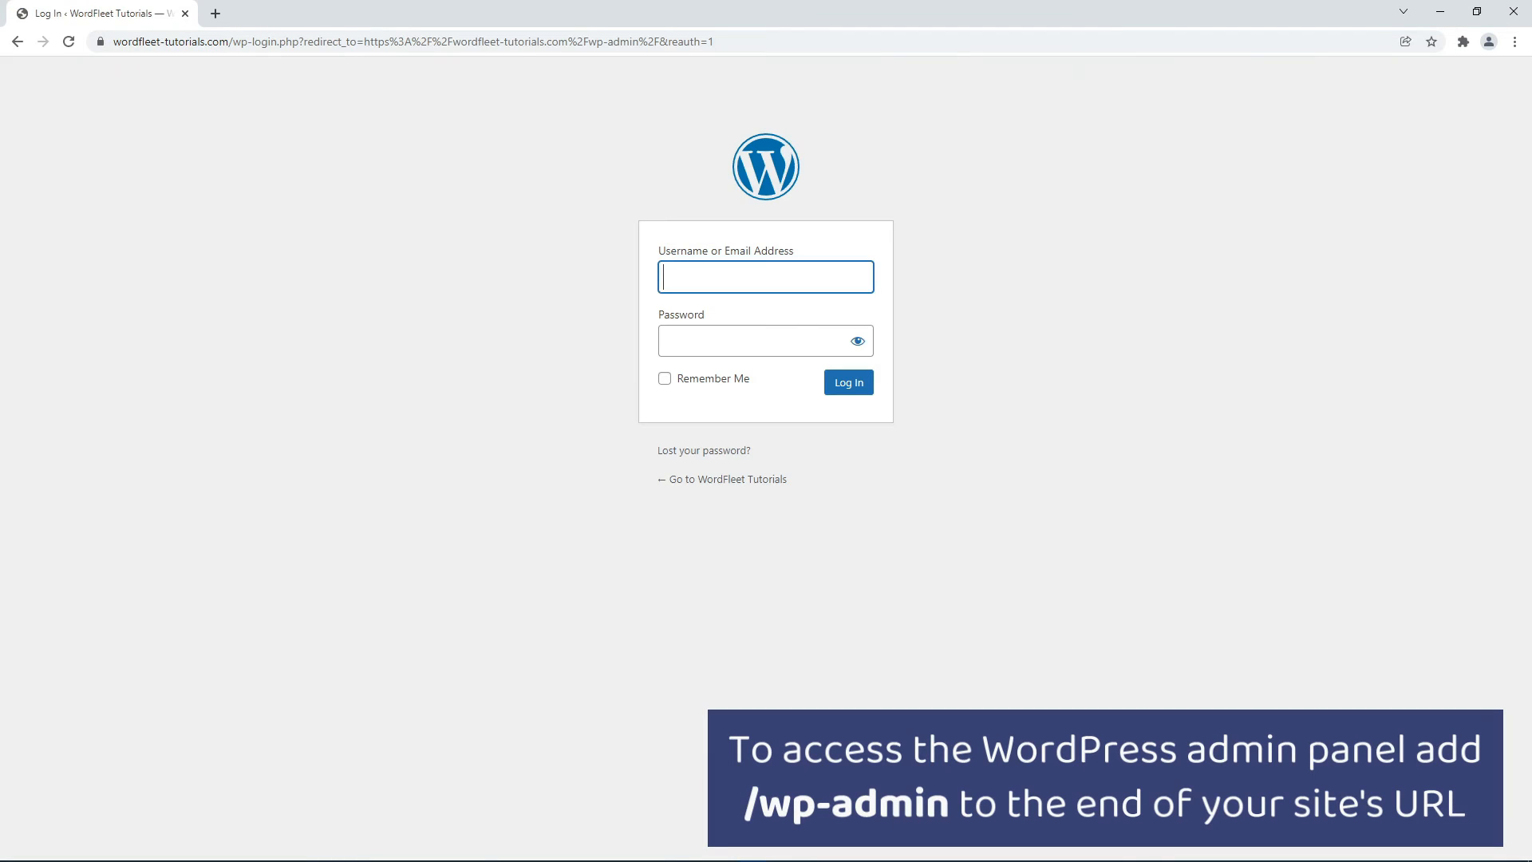
Step: Log in with the admin e-mail address and account password
{"action": "left_click", "coordinate": [766, 280]}
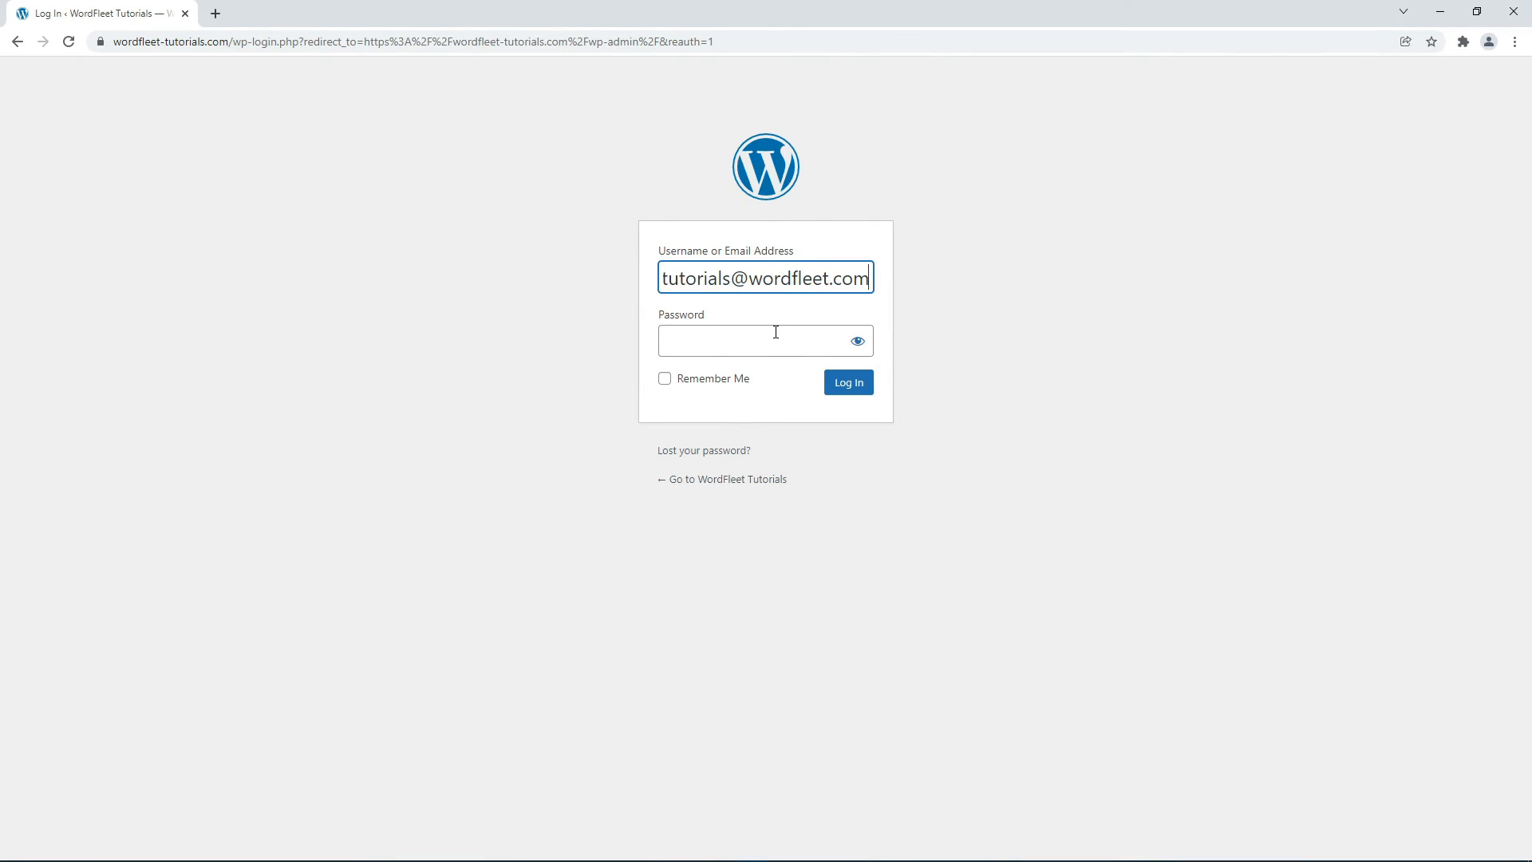
{"action": "left_click", "coordinate": [773, 332]}
{"action": "type", "text": "password"}
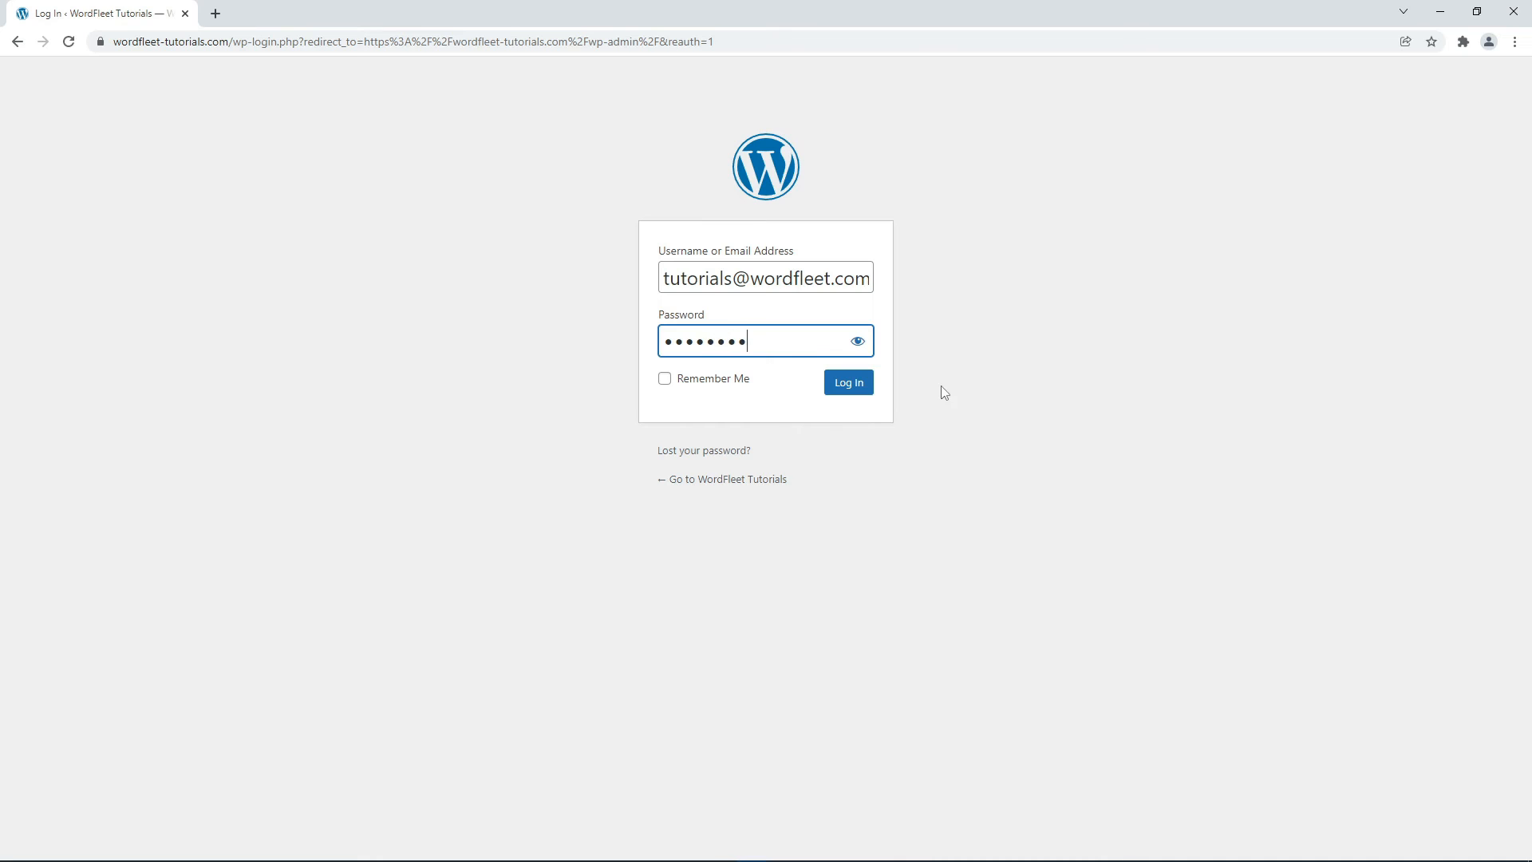
{"action": "left_click", "coordinate": [849, 383]}
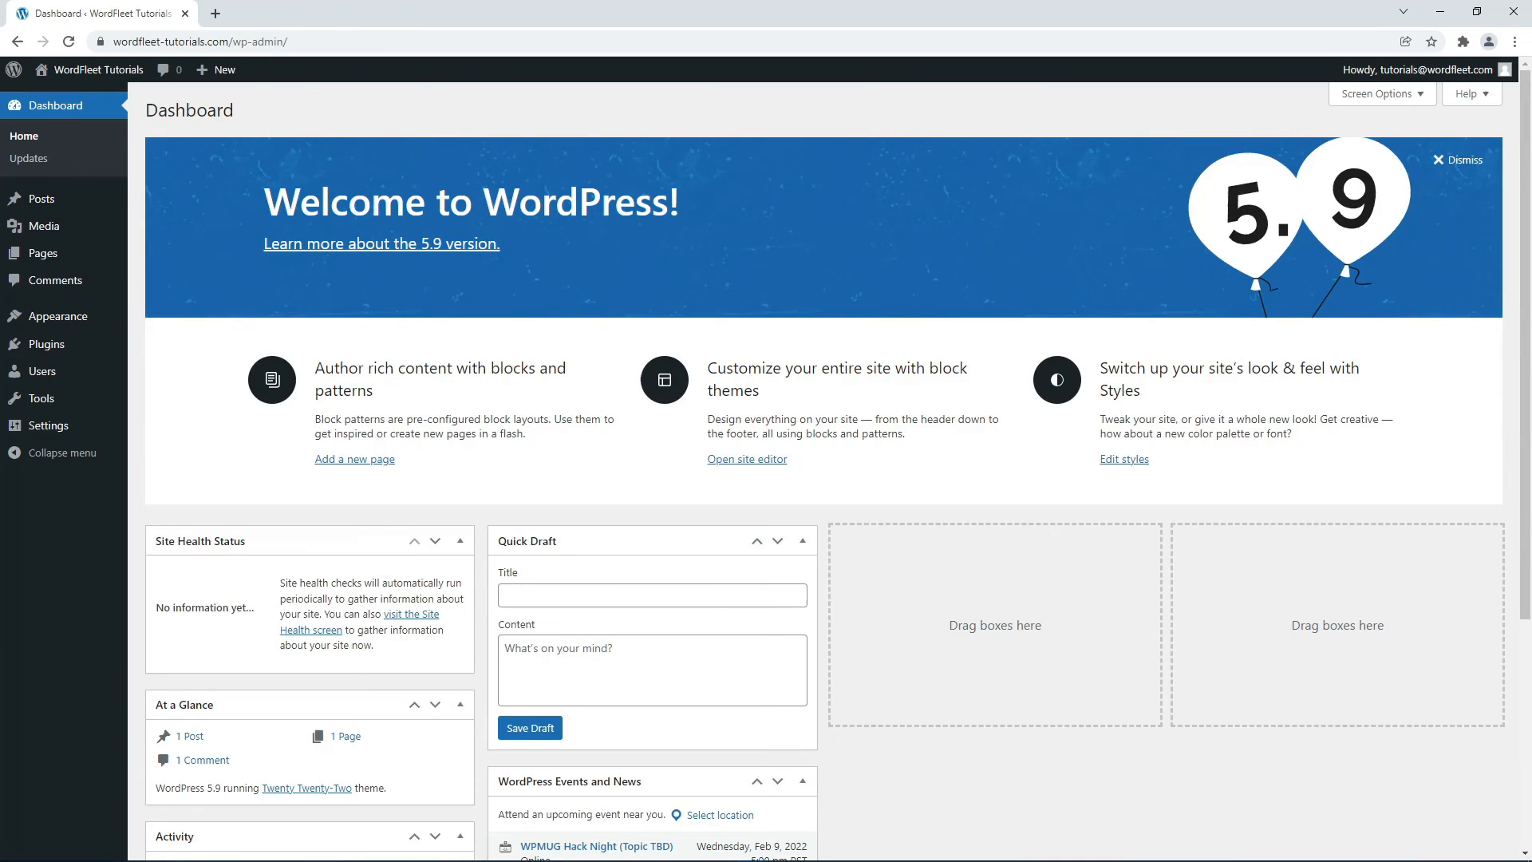